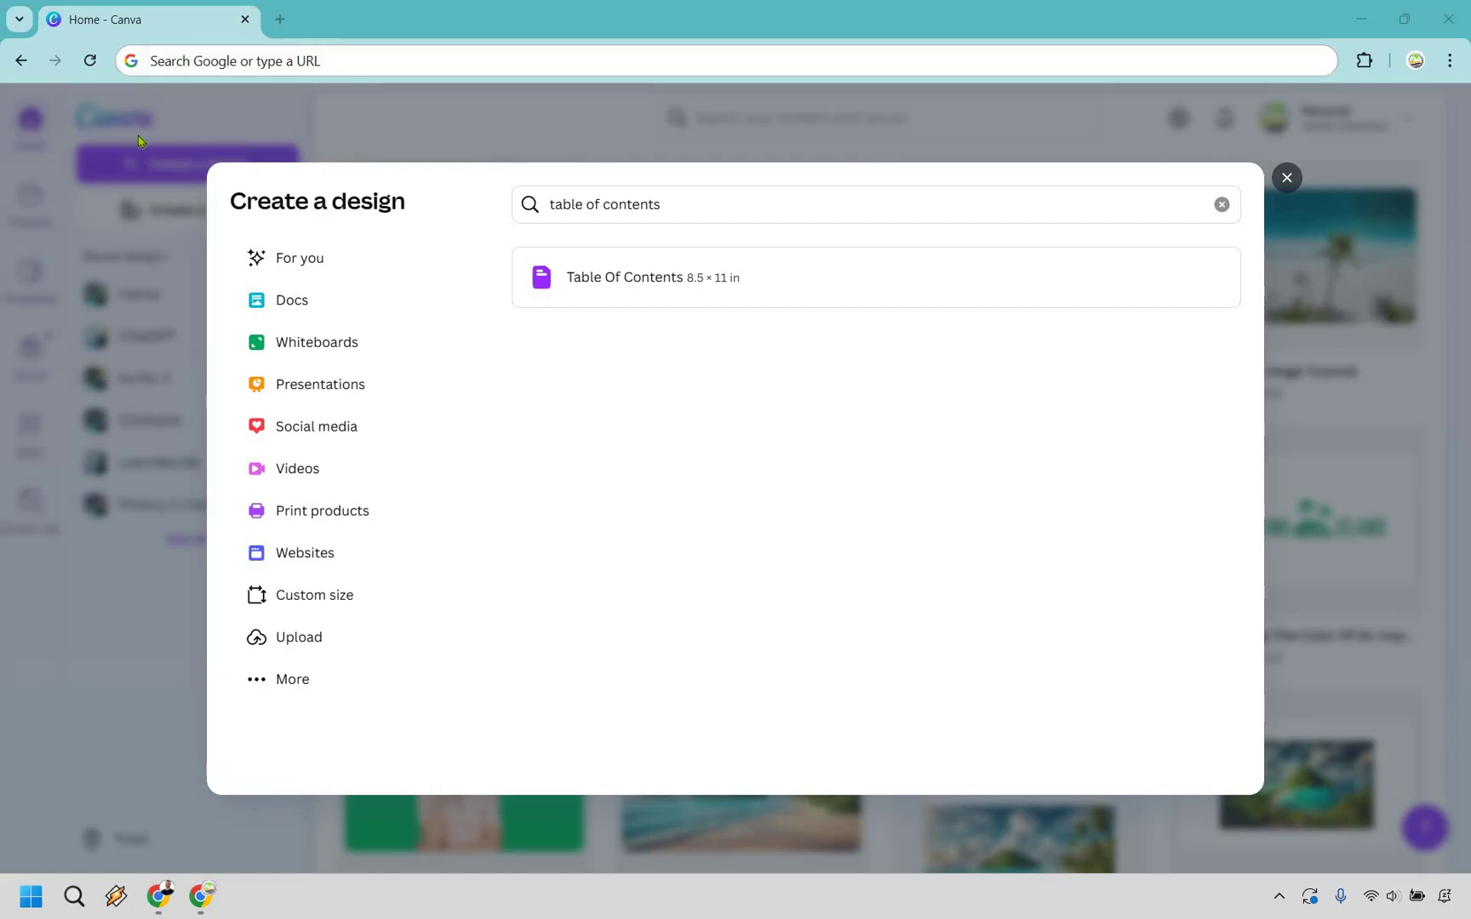
# - Create a Table Of Contents design and apply the "Expedite" travel template with the lake and boat photo
pyautogui.click(767, 204)
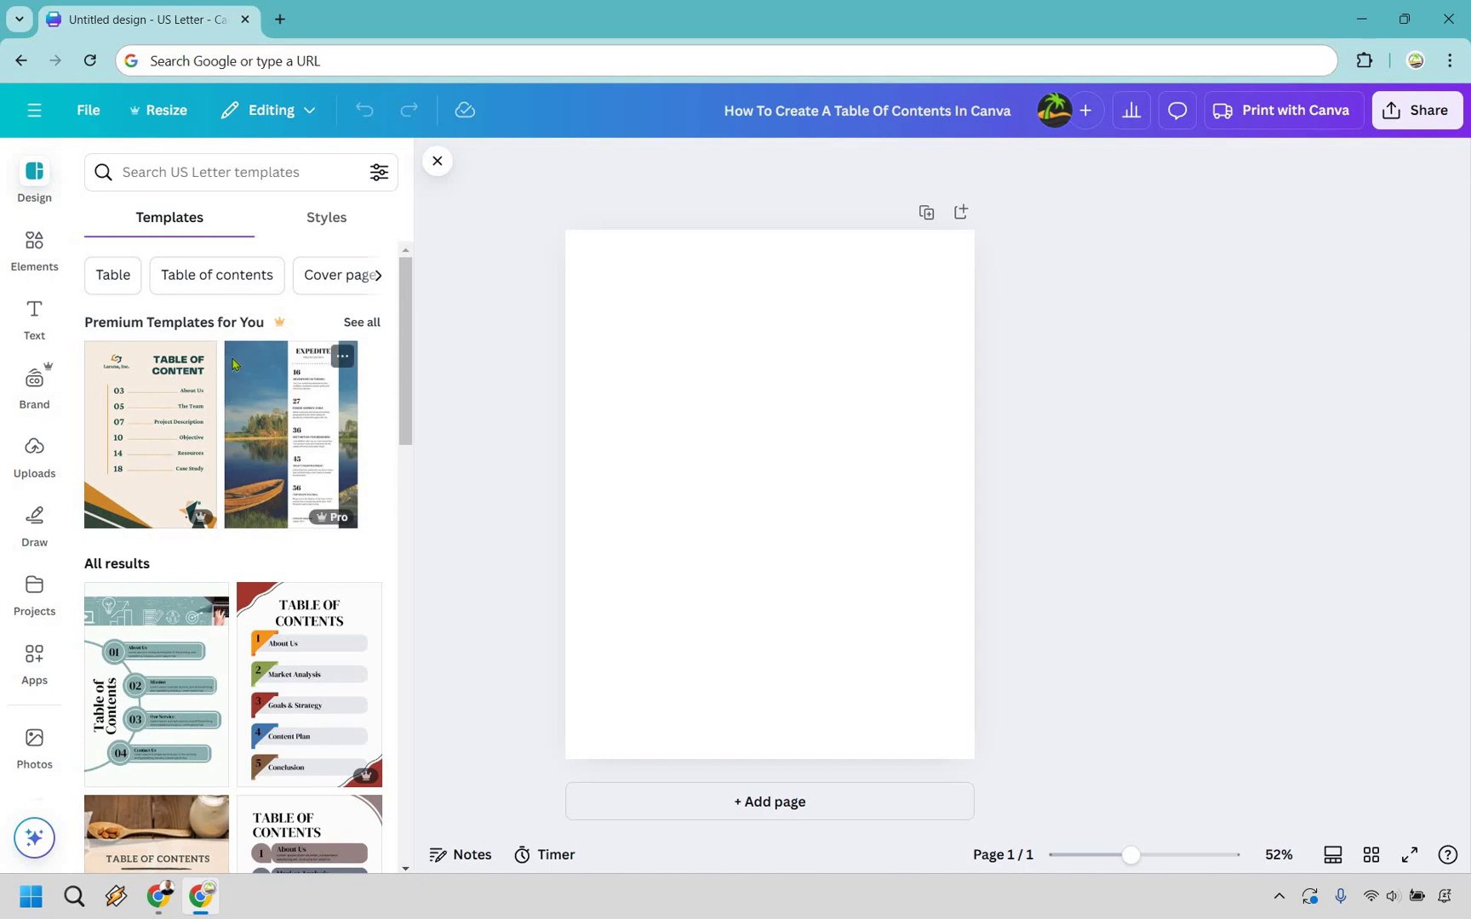
pyautogui.scroll(-3, 278, 459)
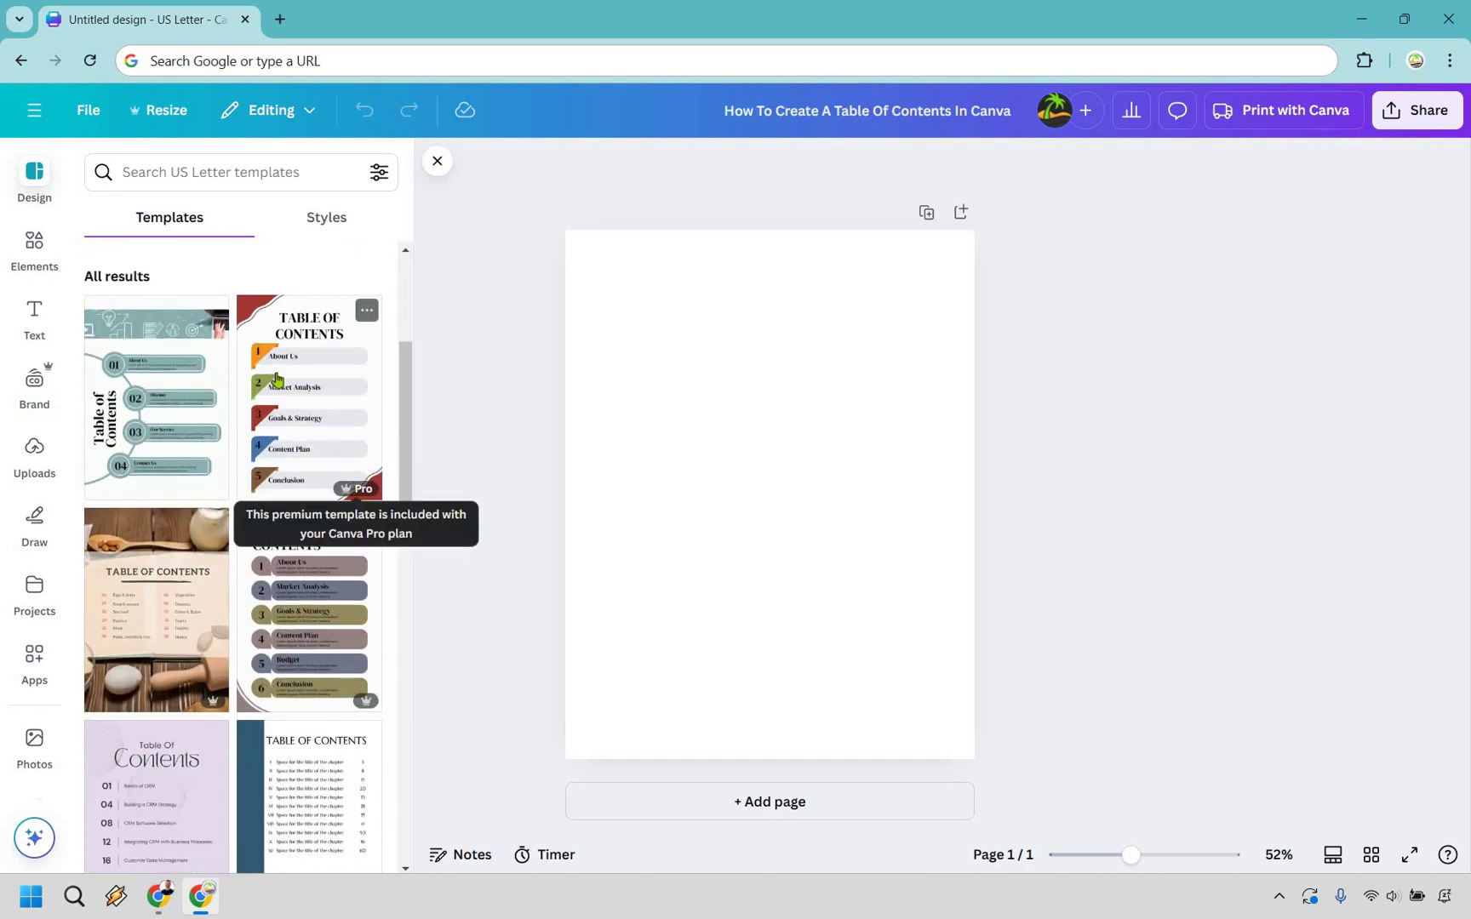
pyautogui.scroll(-6, 278, 372)
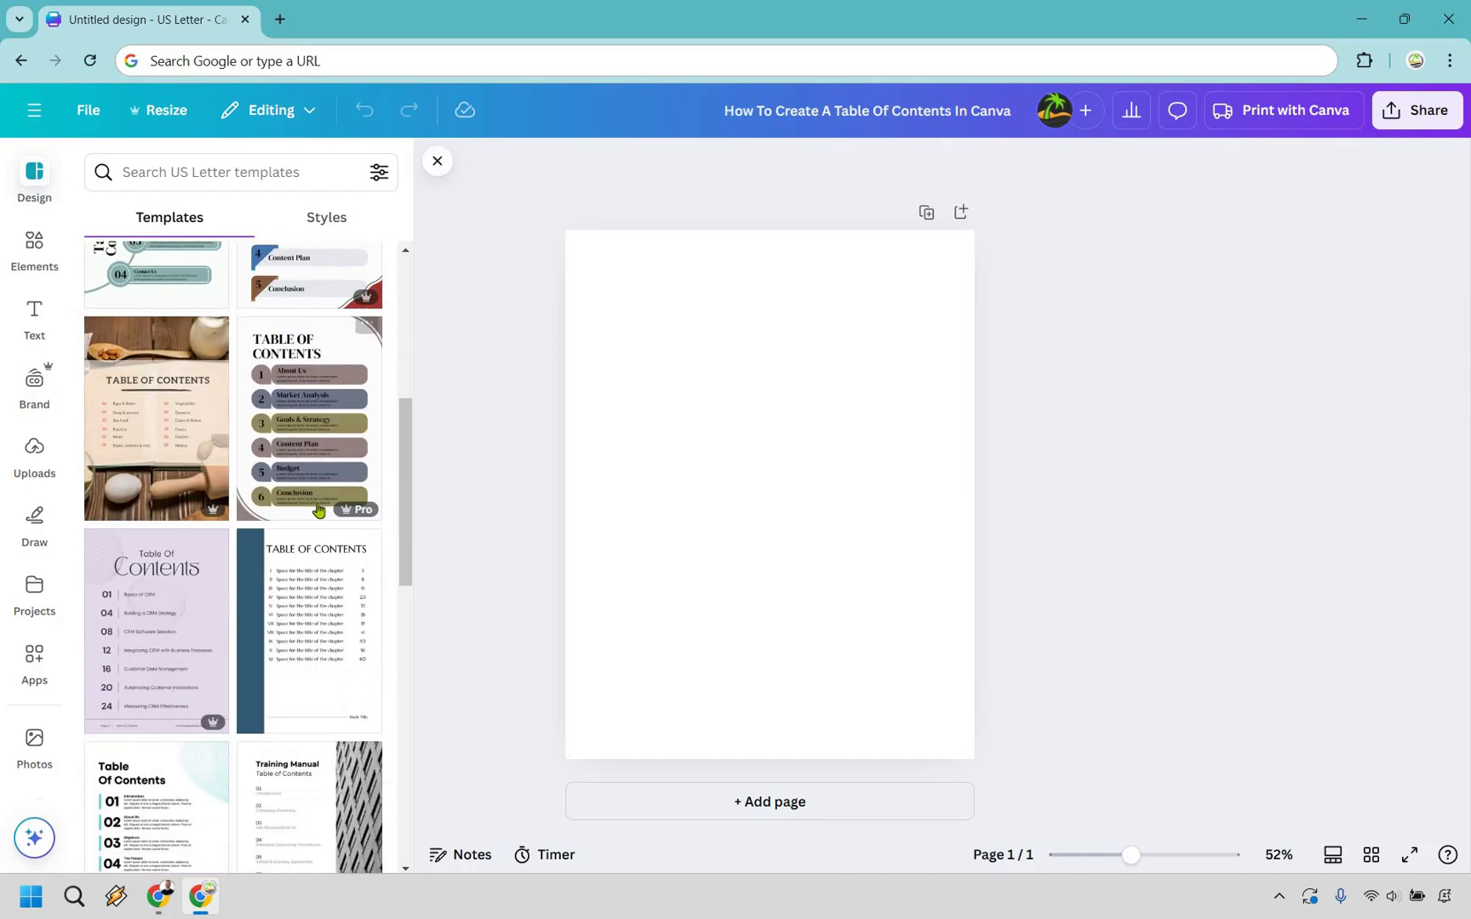
pyautogui.scroll(-5, 190, 392)
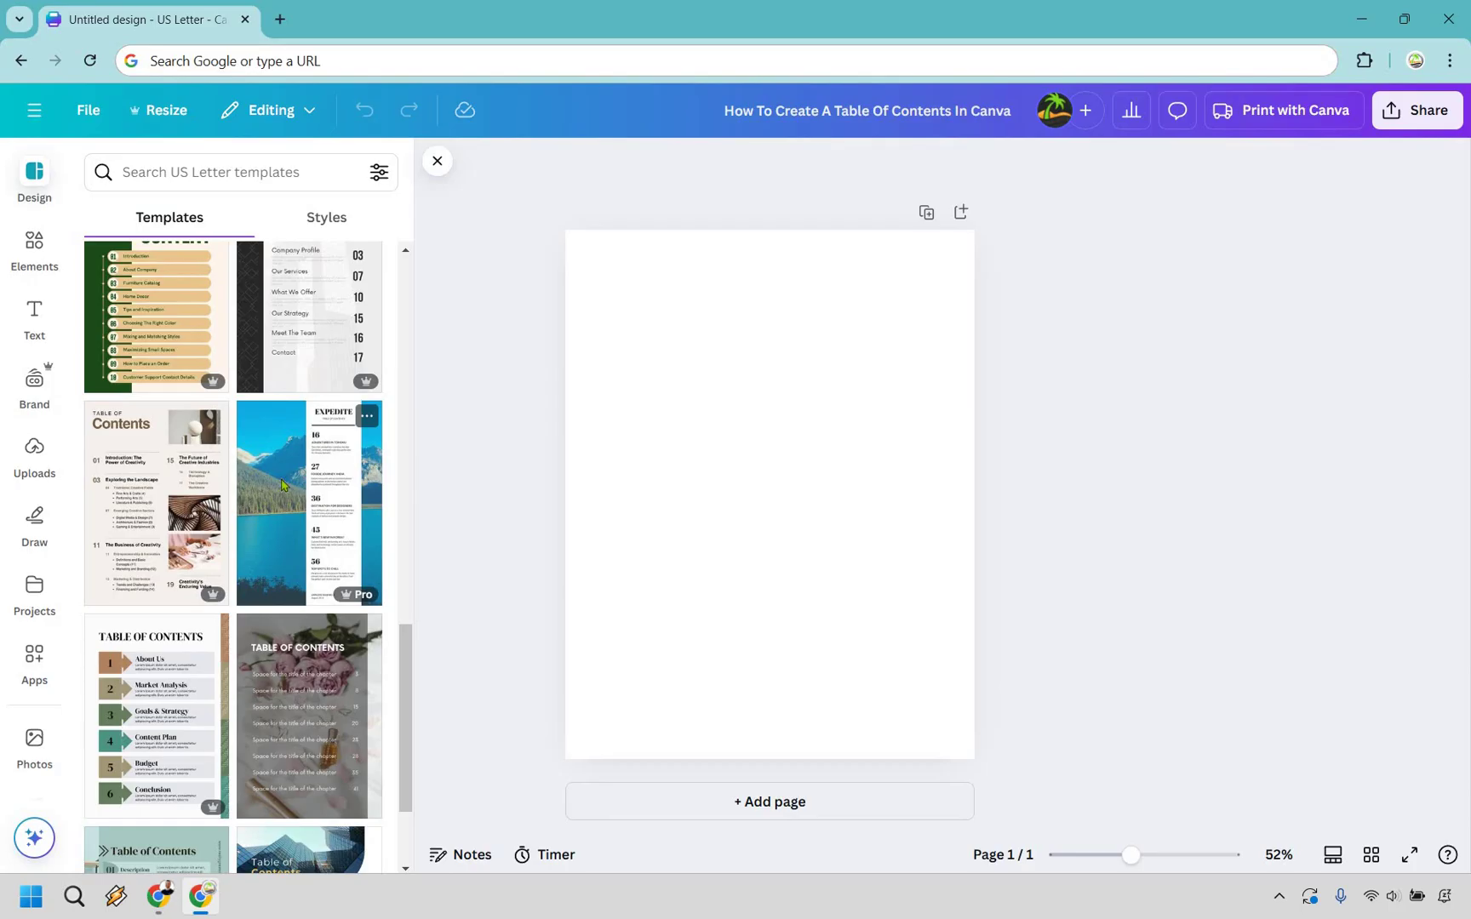
pyautogui.scroll(10, 273, 460)
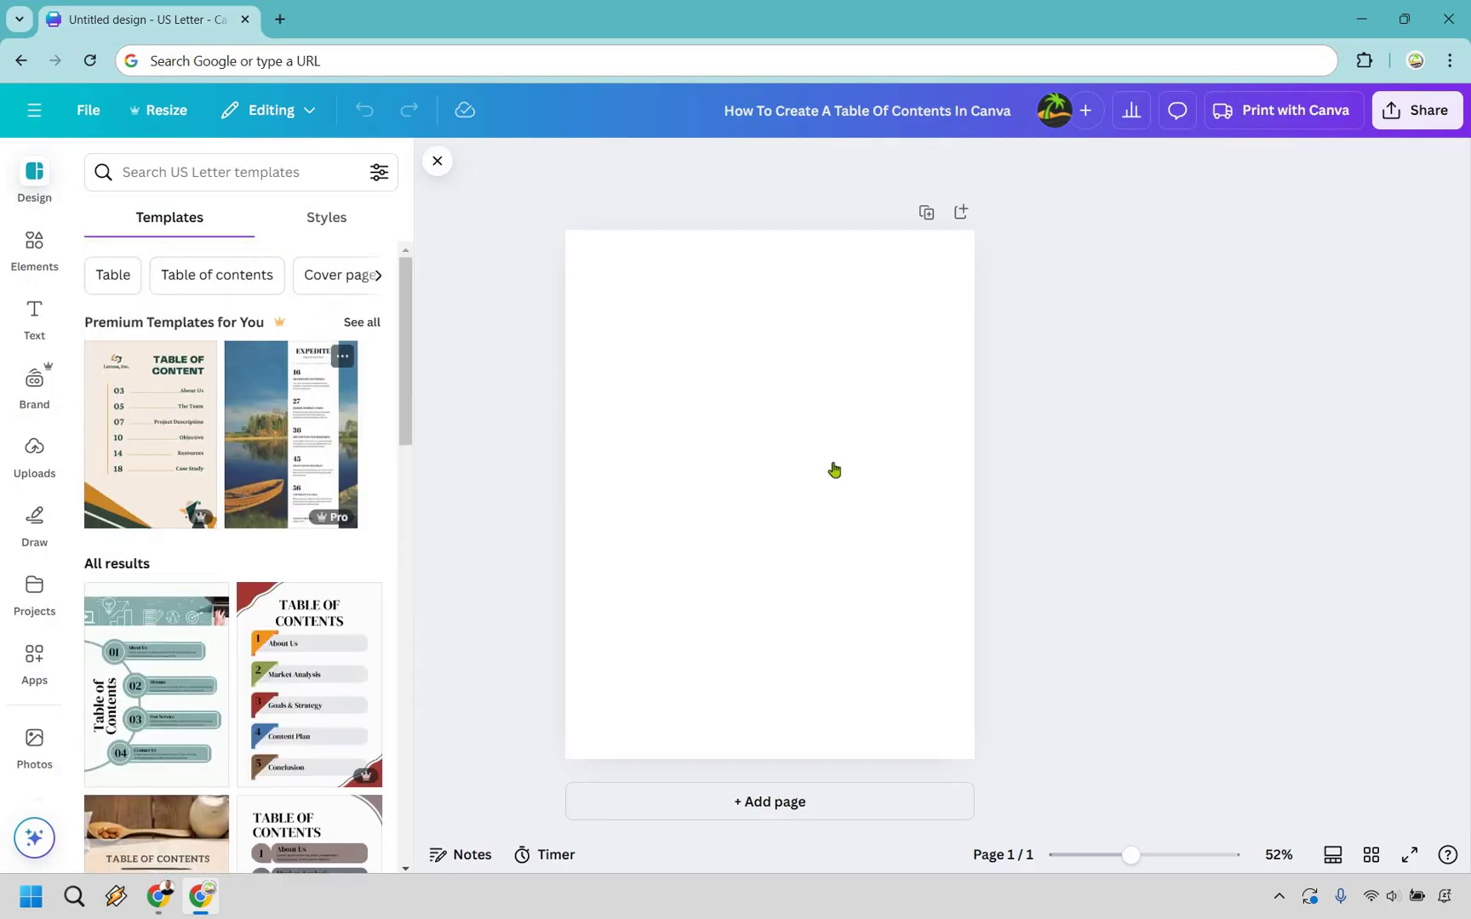
pyautogui.click(1259, 432)
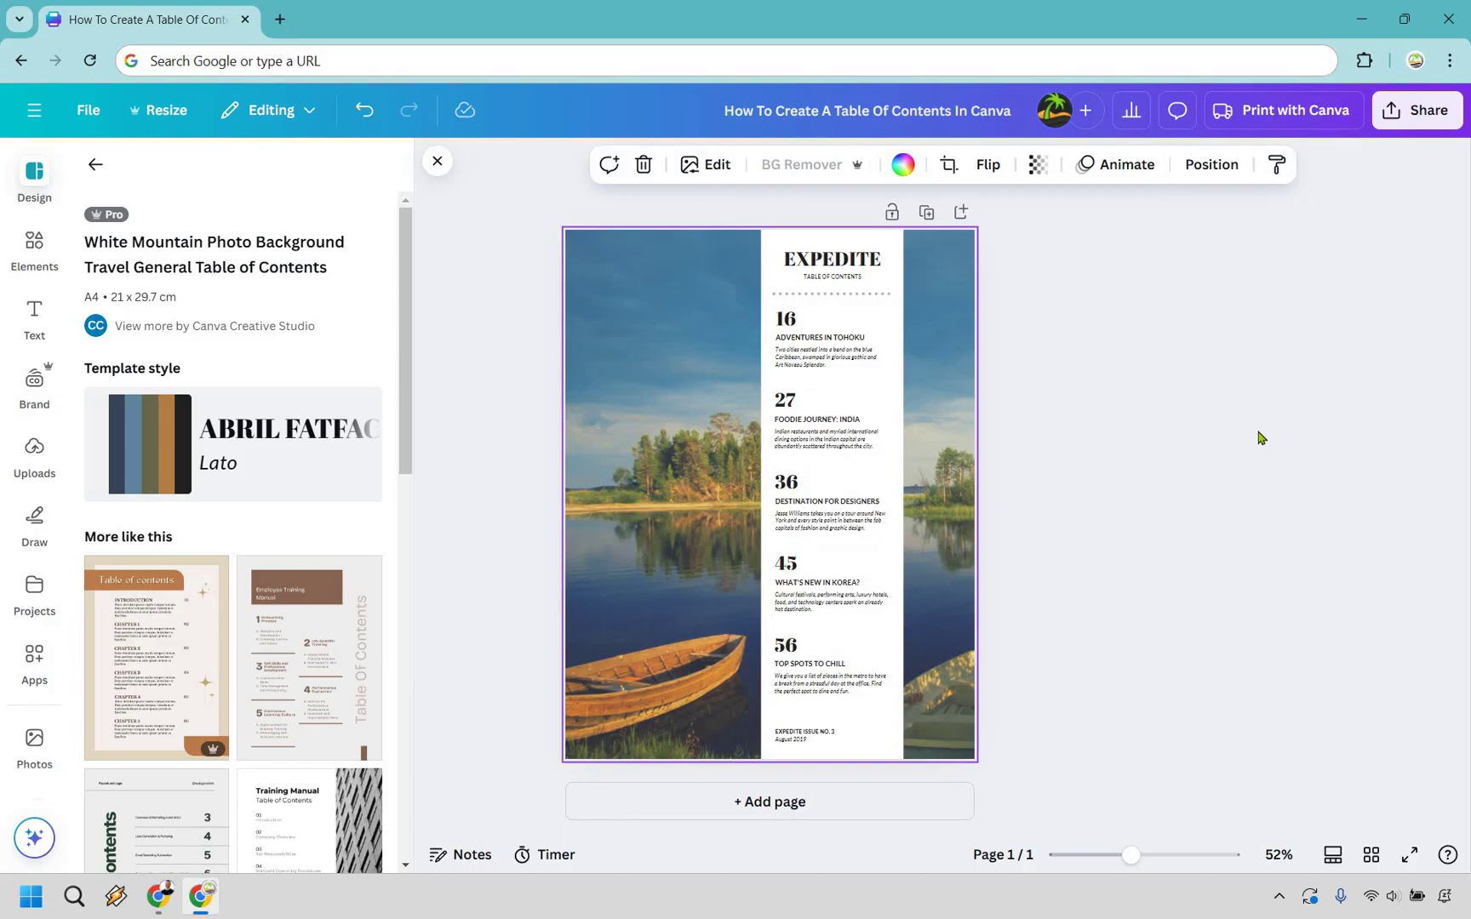
pyautogui.click(1259, 437)
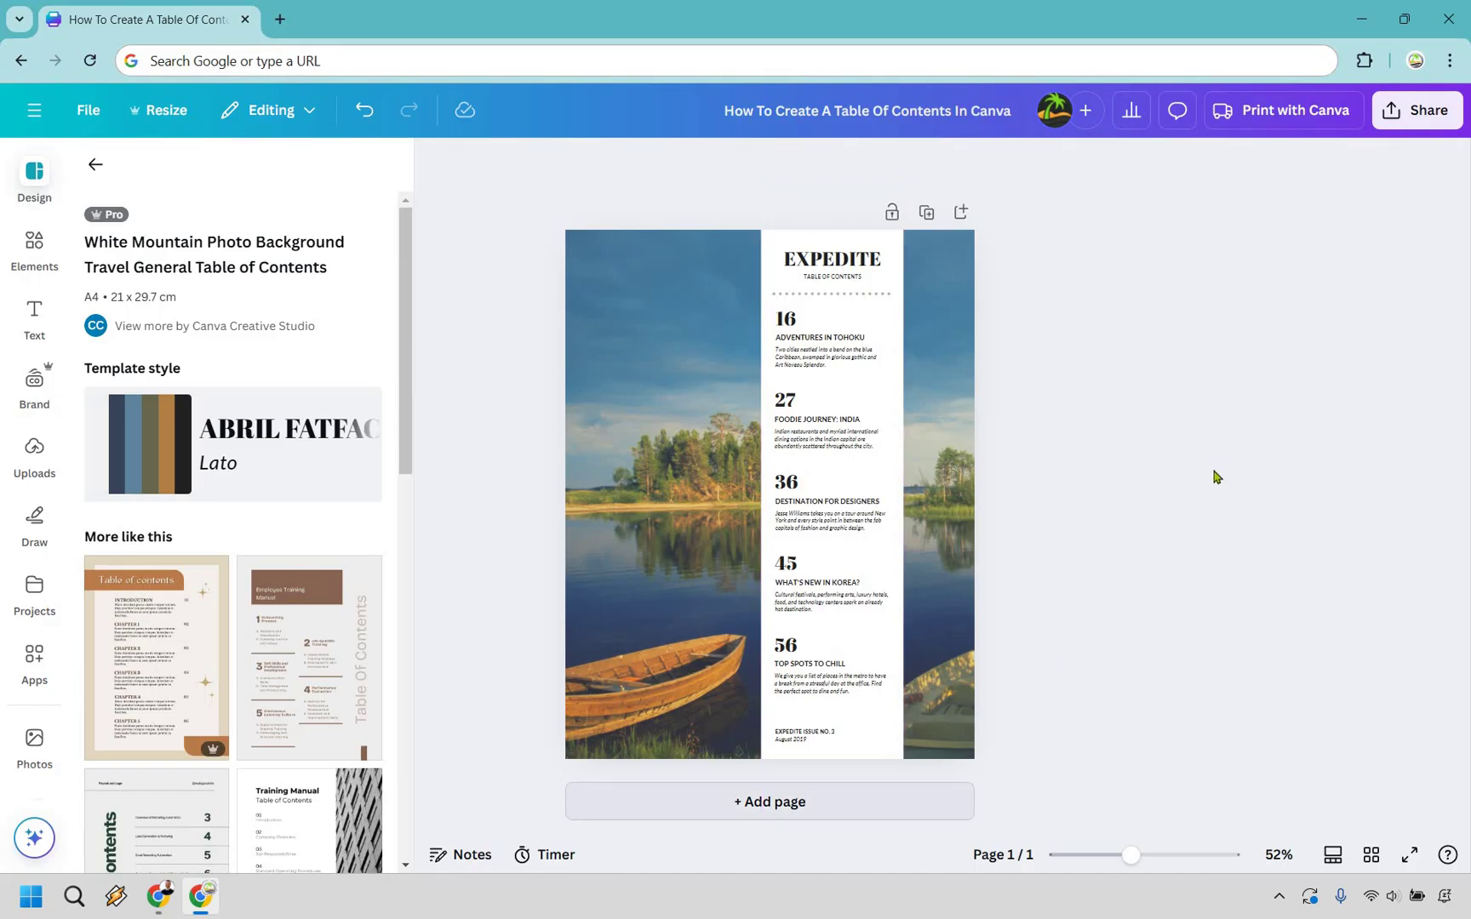
# - Add two blank pages after the table of contents page
pyautogui.hotkey('ctrl', 'Return')
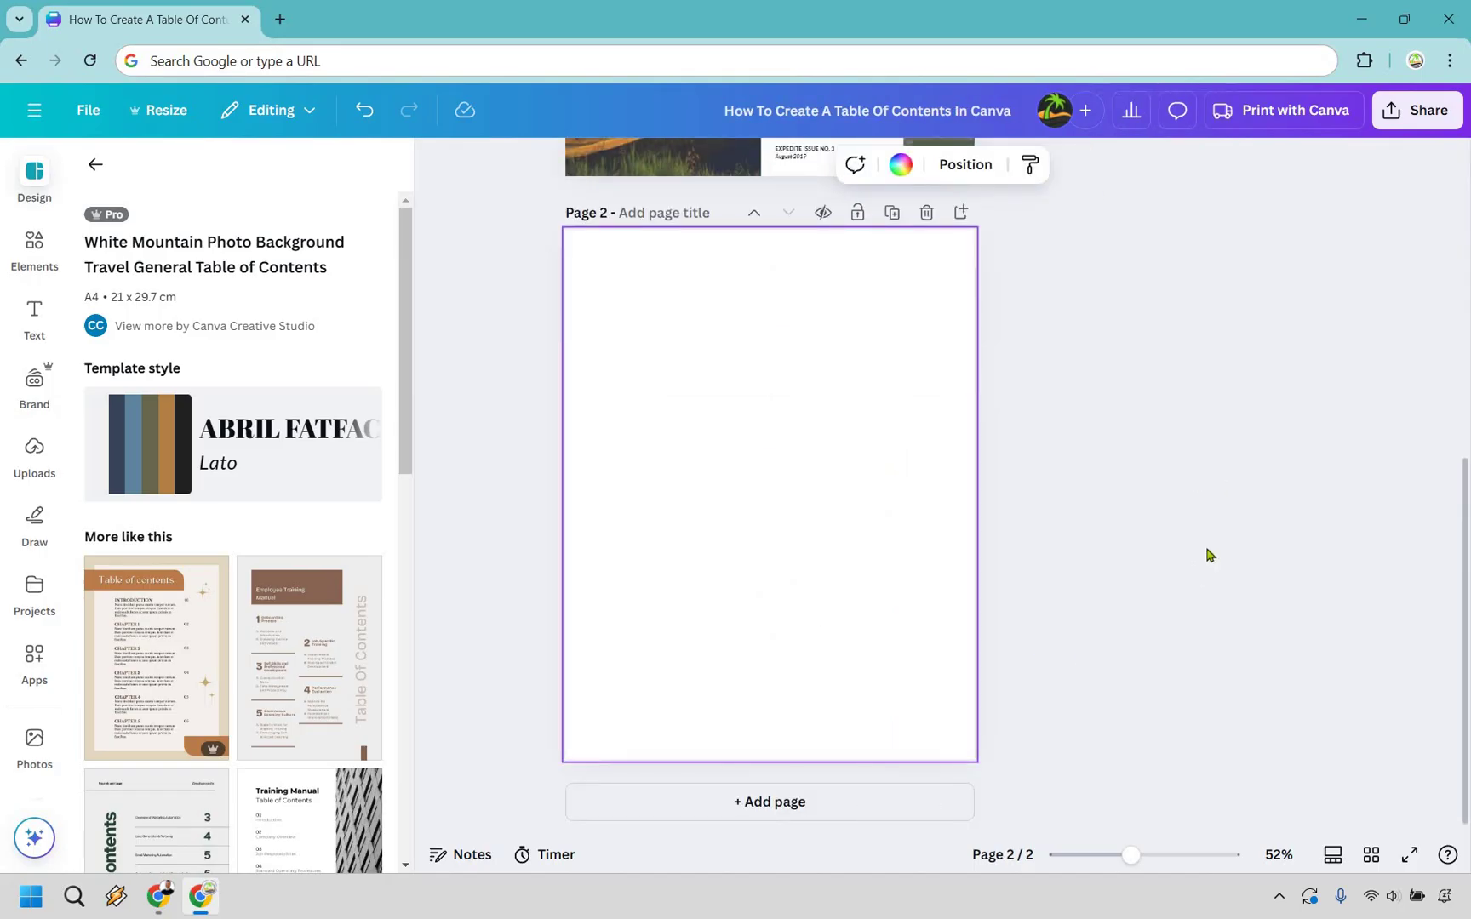
pyautogui.hotkey('ctrl', 'Return')
pyautogui.scroll(10, 1234, 549)
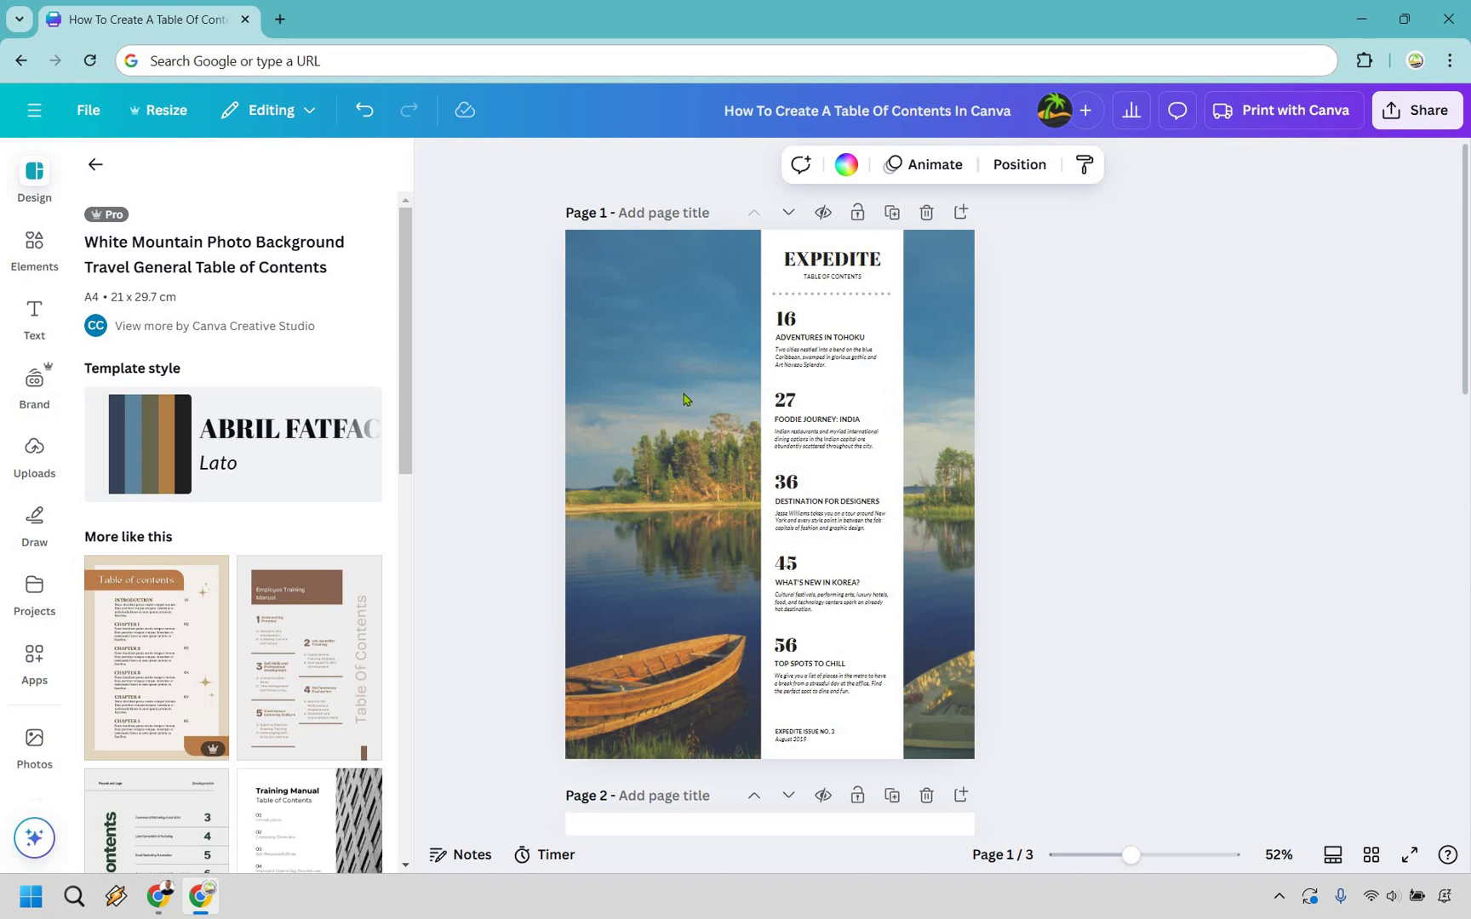
pyautogui.scroll(-4, 719, 333)
pyautogui.scroll(4, 784, 223)
# - Move the table of contents page down to second position and add another blank page at the end
pyautogui.click(787, 214)
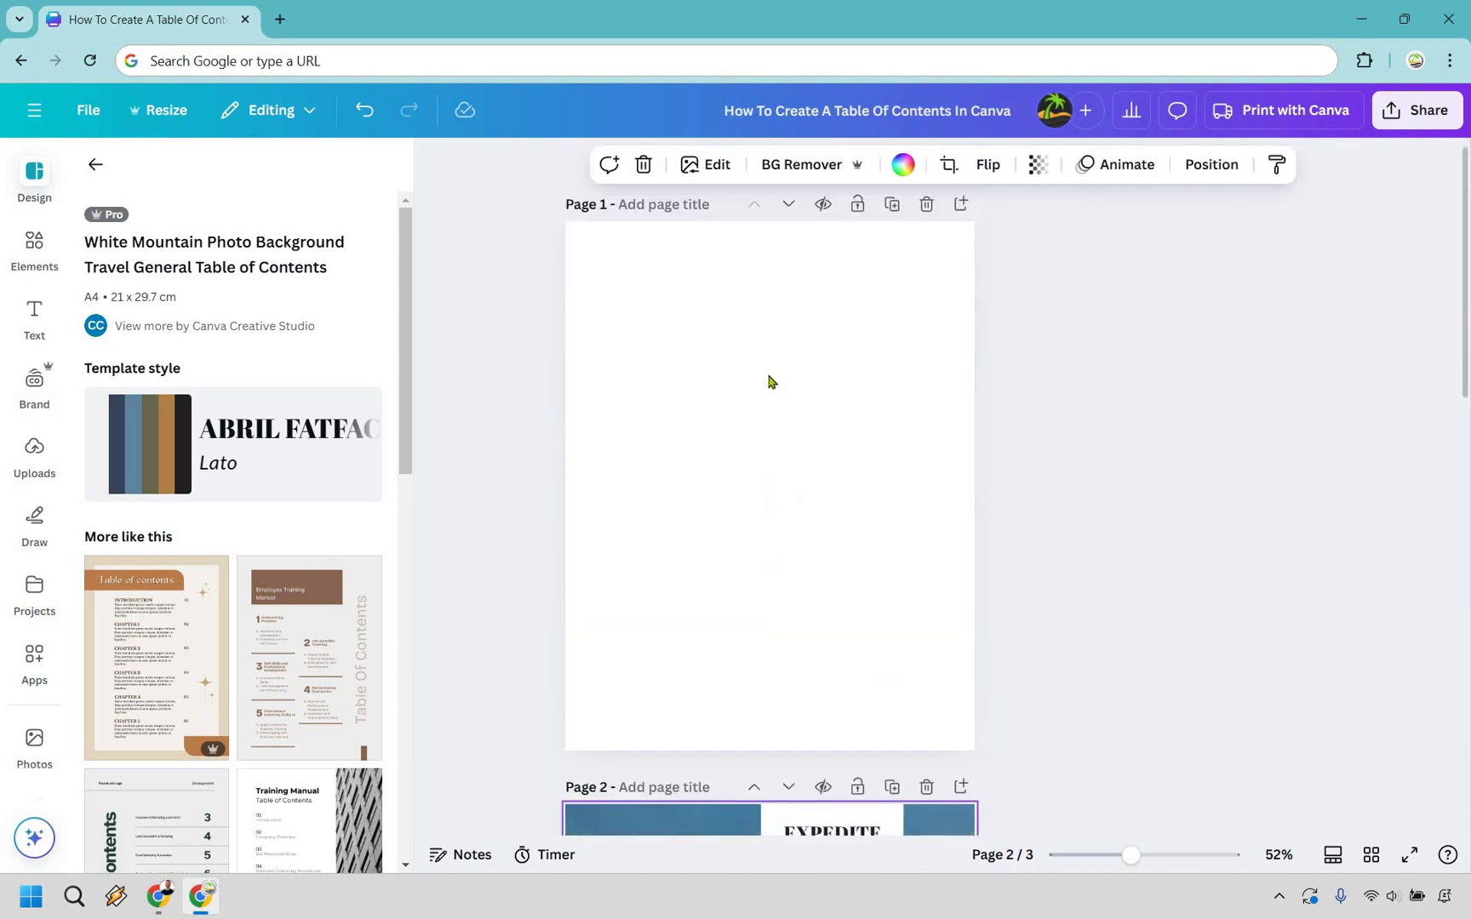
pyautogui.scroll(-10, 807, 442)
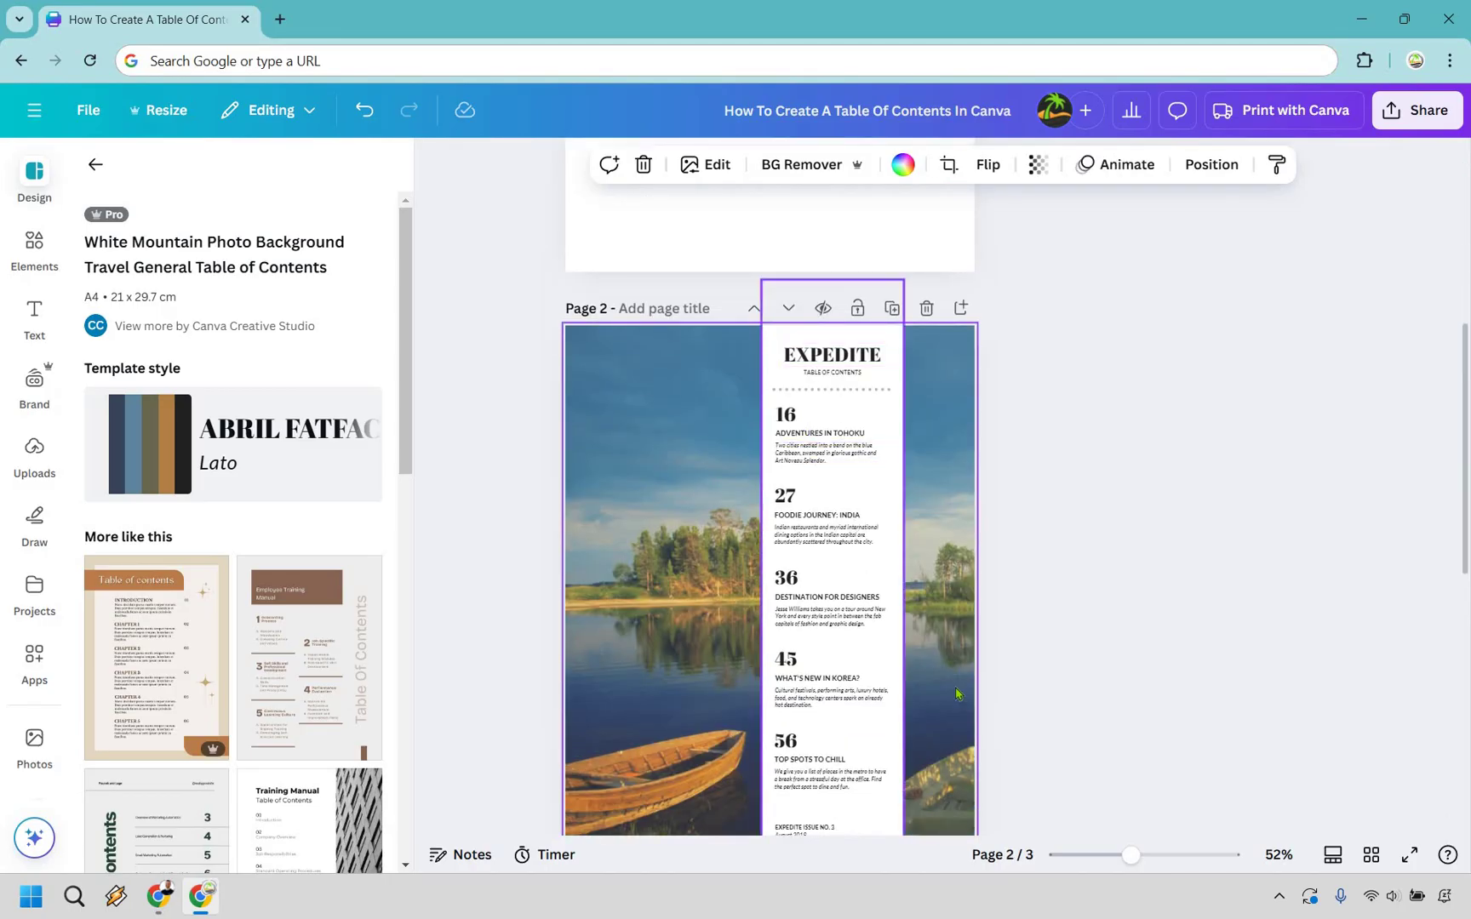
pyautogui.hotkey('ctrl', 'Return')
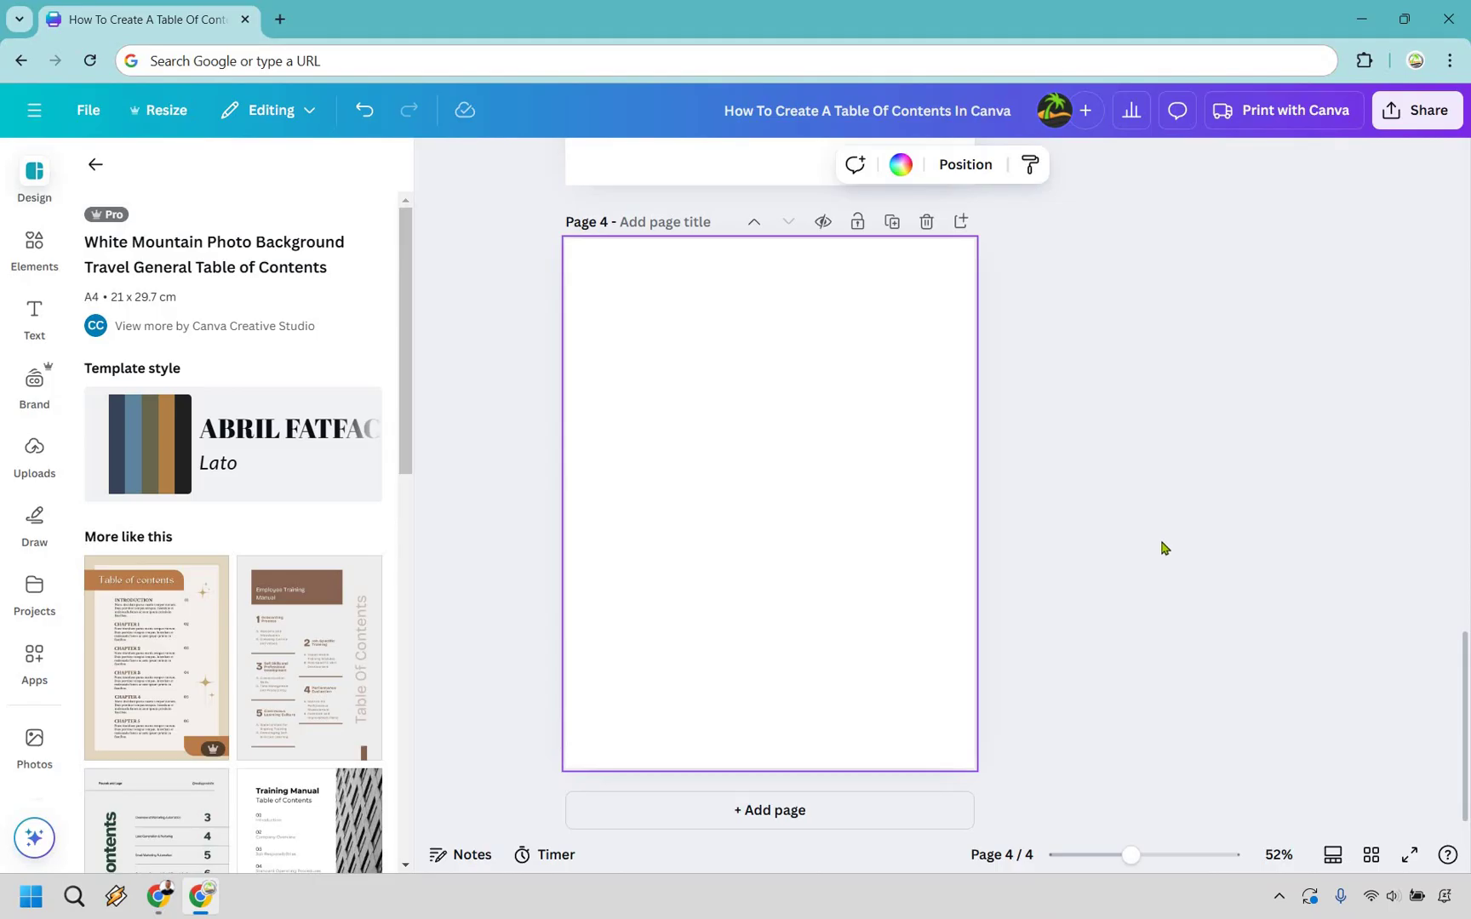
# - Set the first table of contents entry to page number 3 with the title "ABOUT ME"
pyautogui.scroll(10, 903, 424)
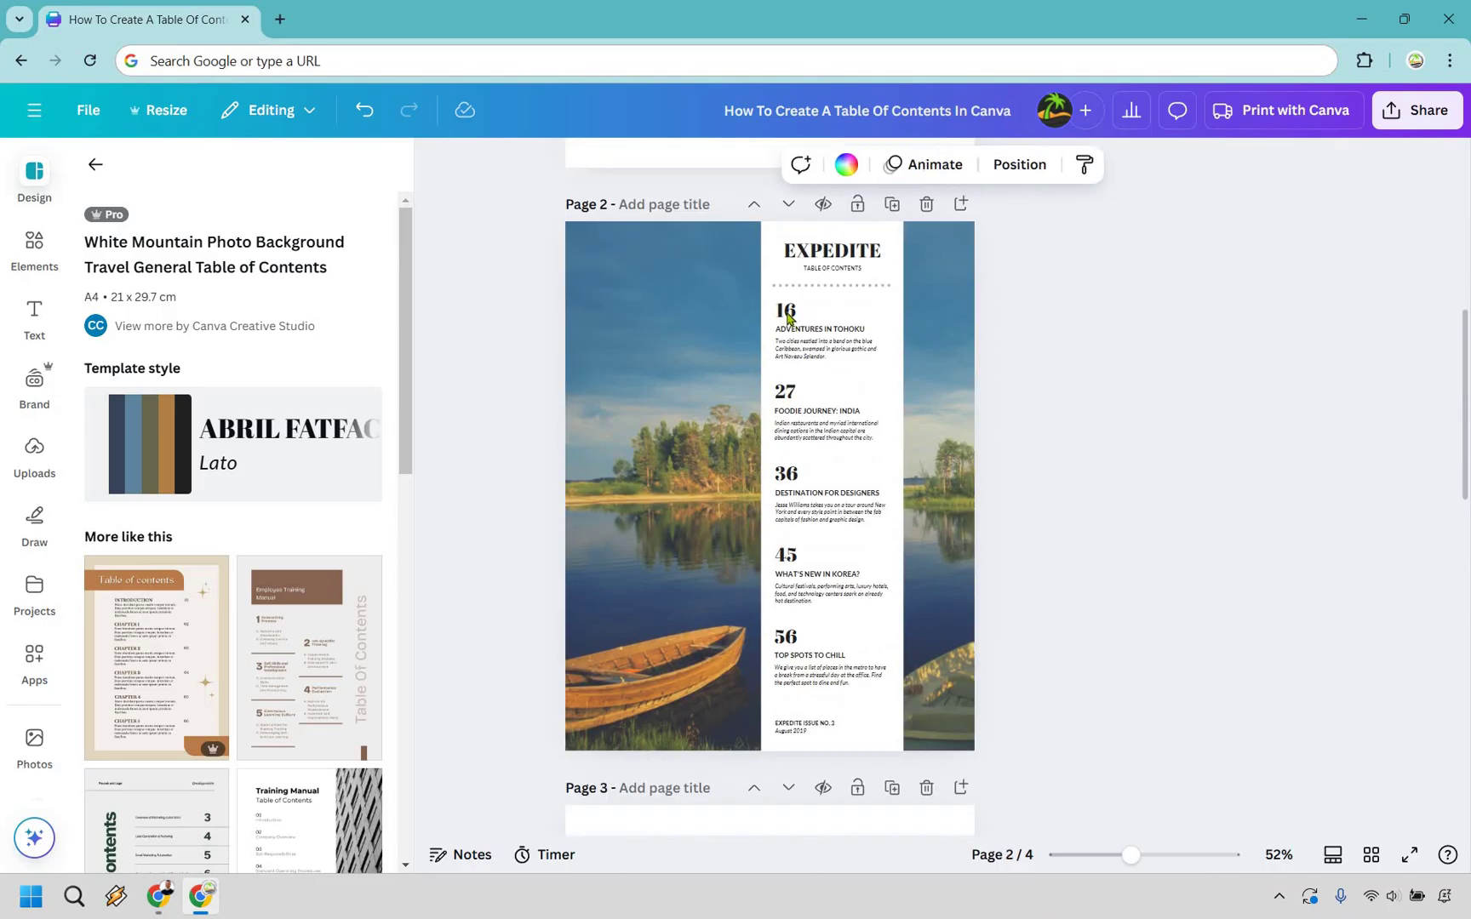
pyautogui.click(787, 311)
pyautogui.click(787, 312)
pyautogui.doubleClick(788, 312)
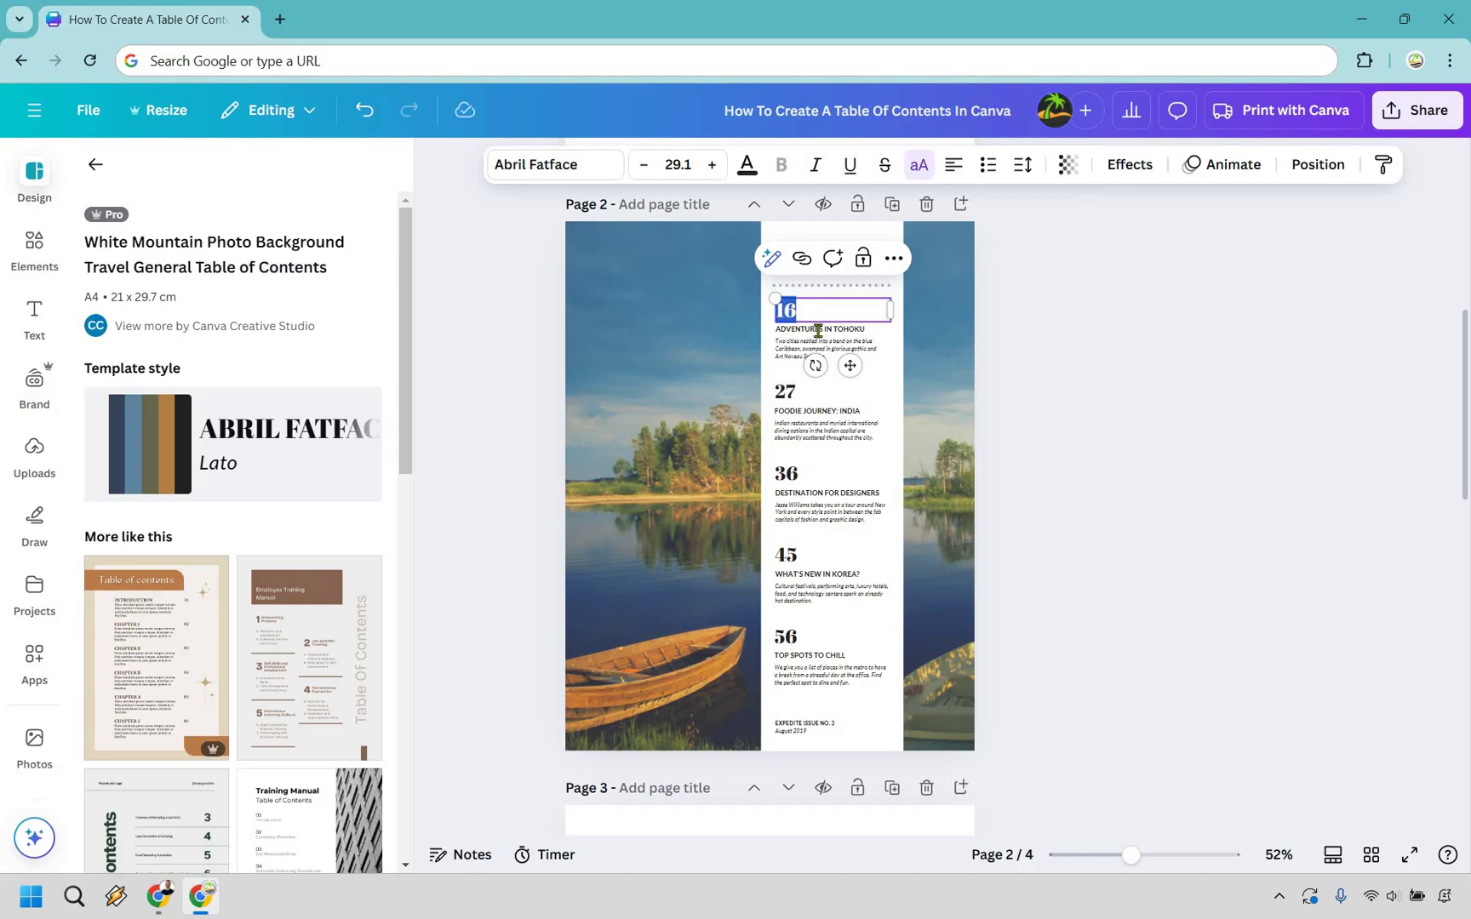
pyautogui.write('3')
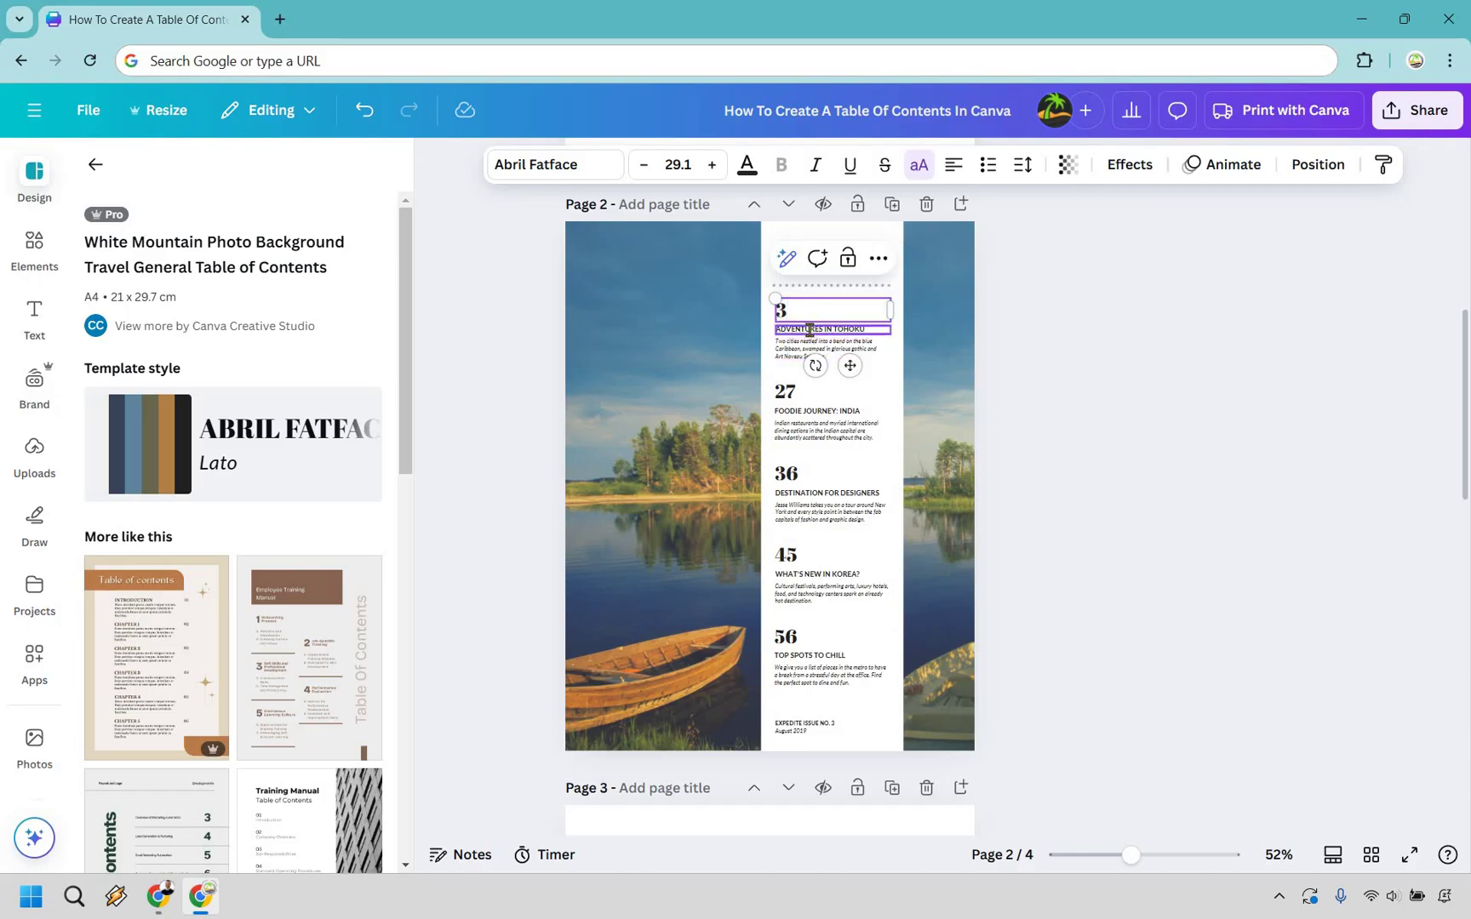
pyautogui.doubleClick(810, 329)
pyautogui.write('BOUT')
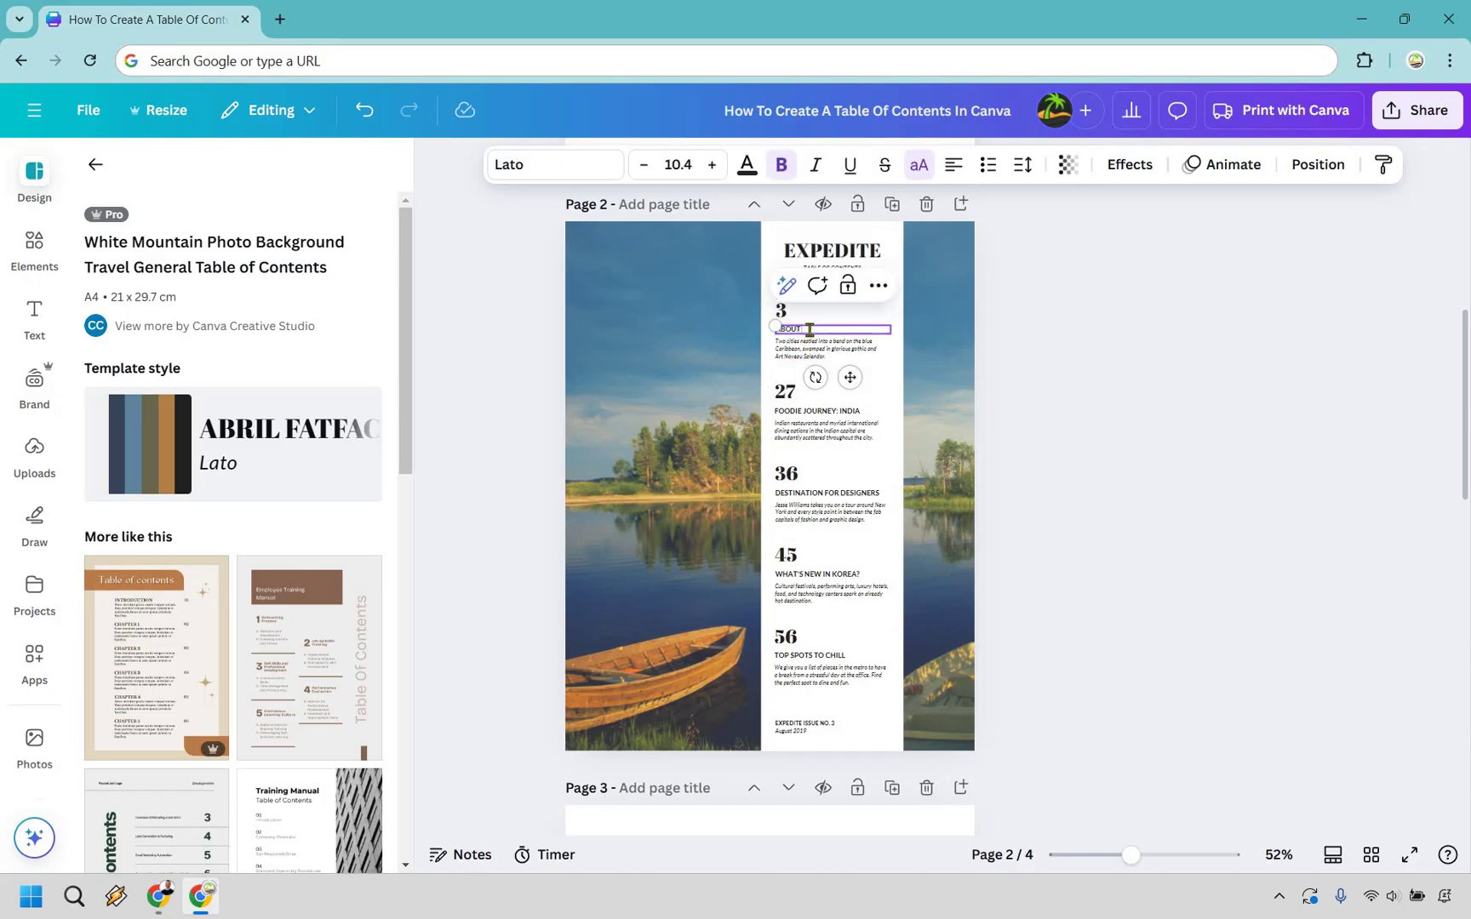
pyautogui.write(' ME')
# - Replace the description under the ABOUT ME entry with "About me"
pyautogui.tripleClick(799, 360)
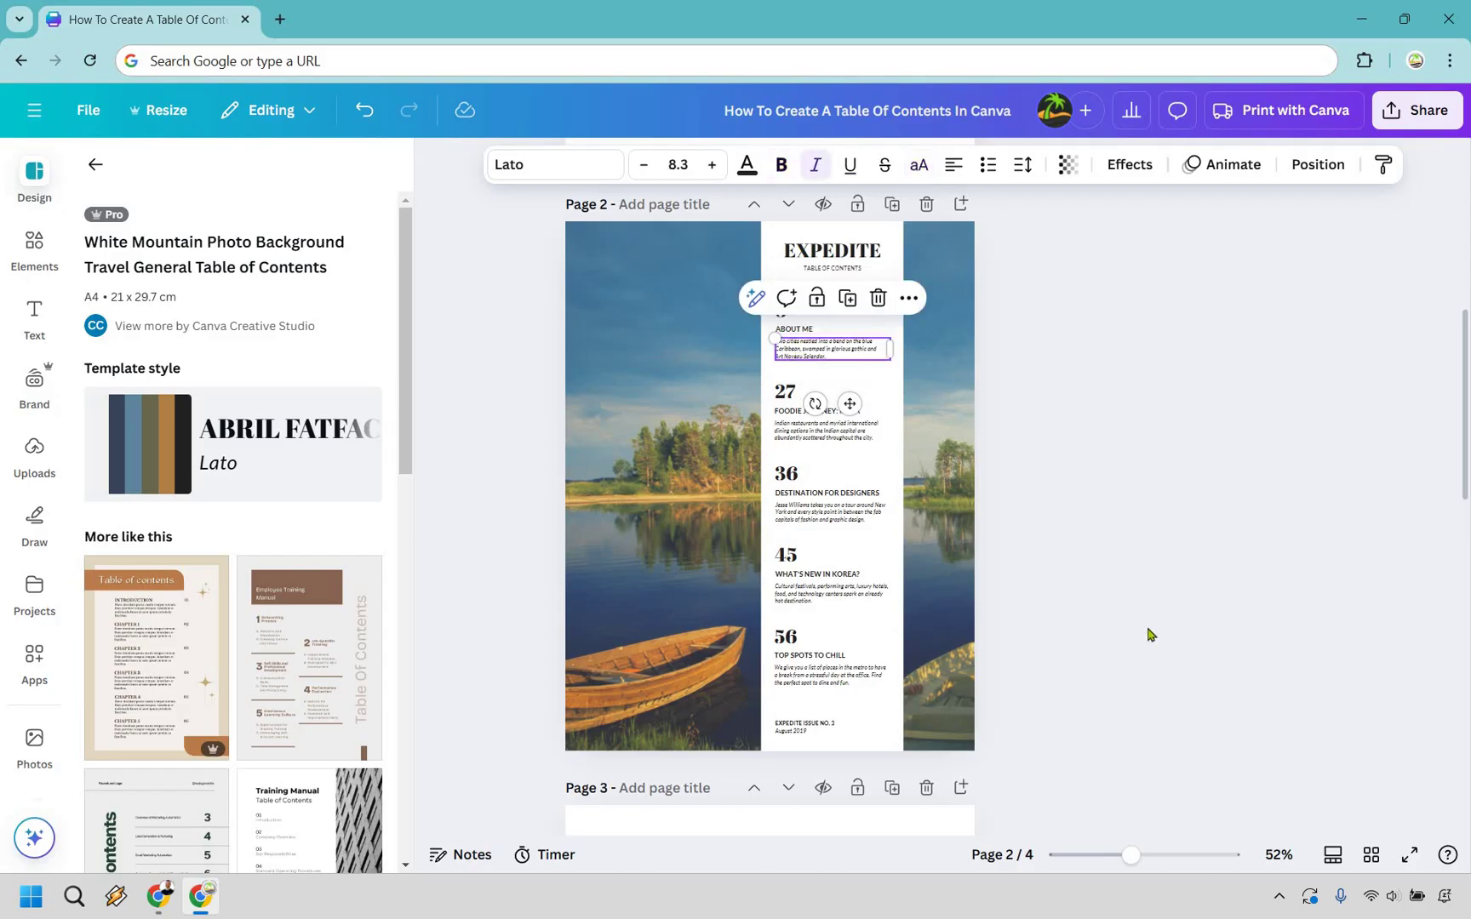
pyautogui.moveTo(1129, 861); pyautogui.dragTo(1163, 860)
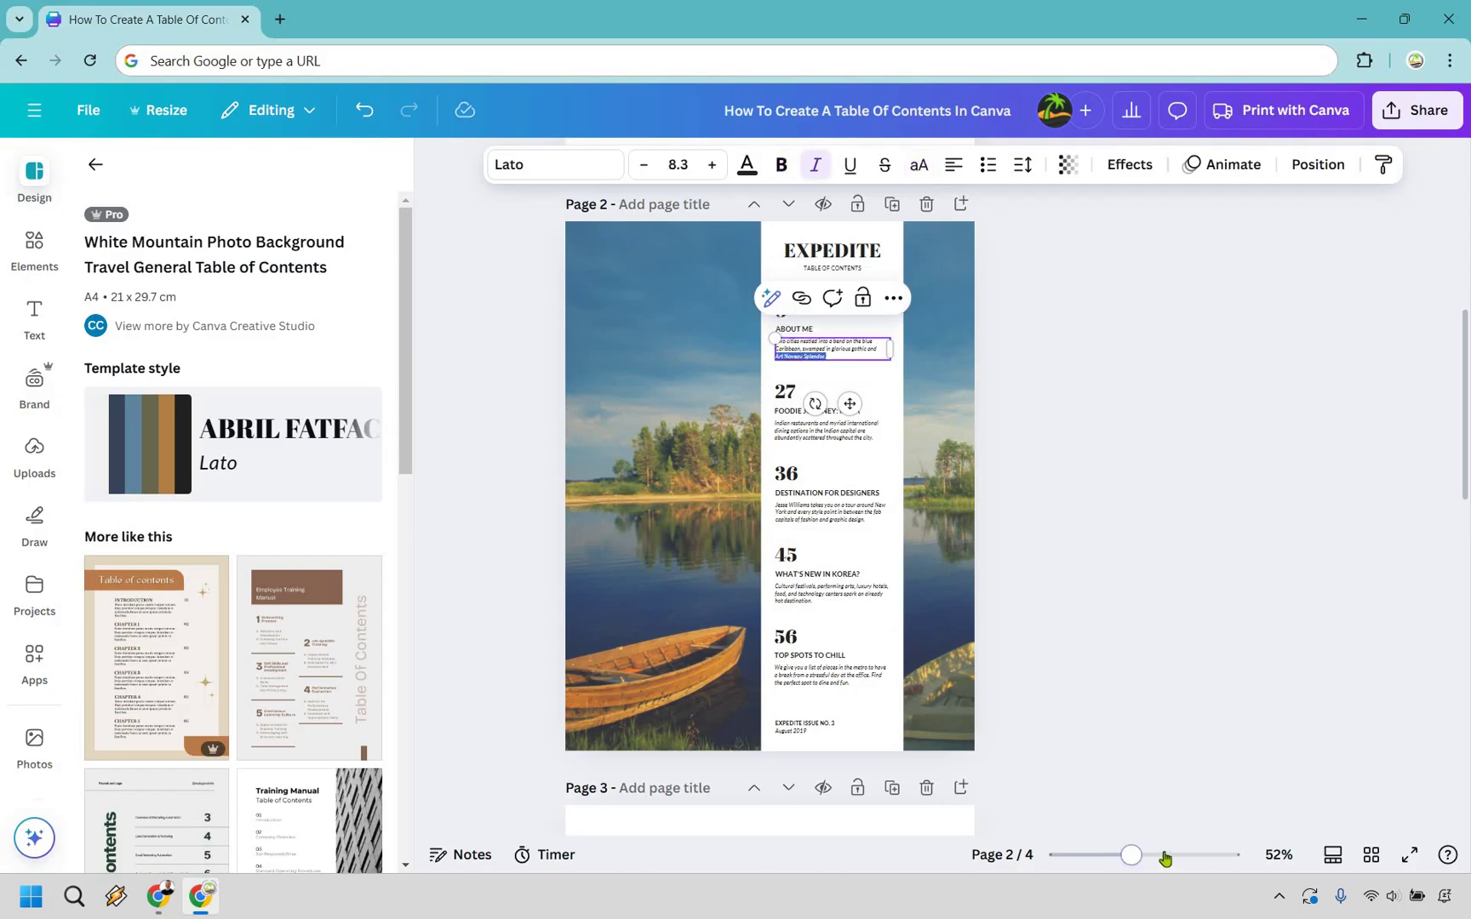
pyautogui.scroll(2, 1001, 401)
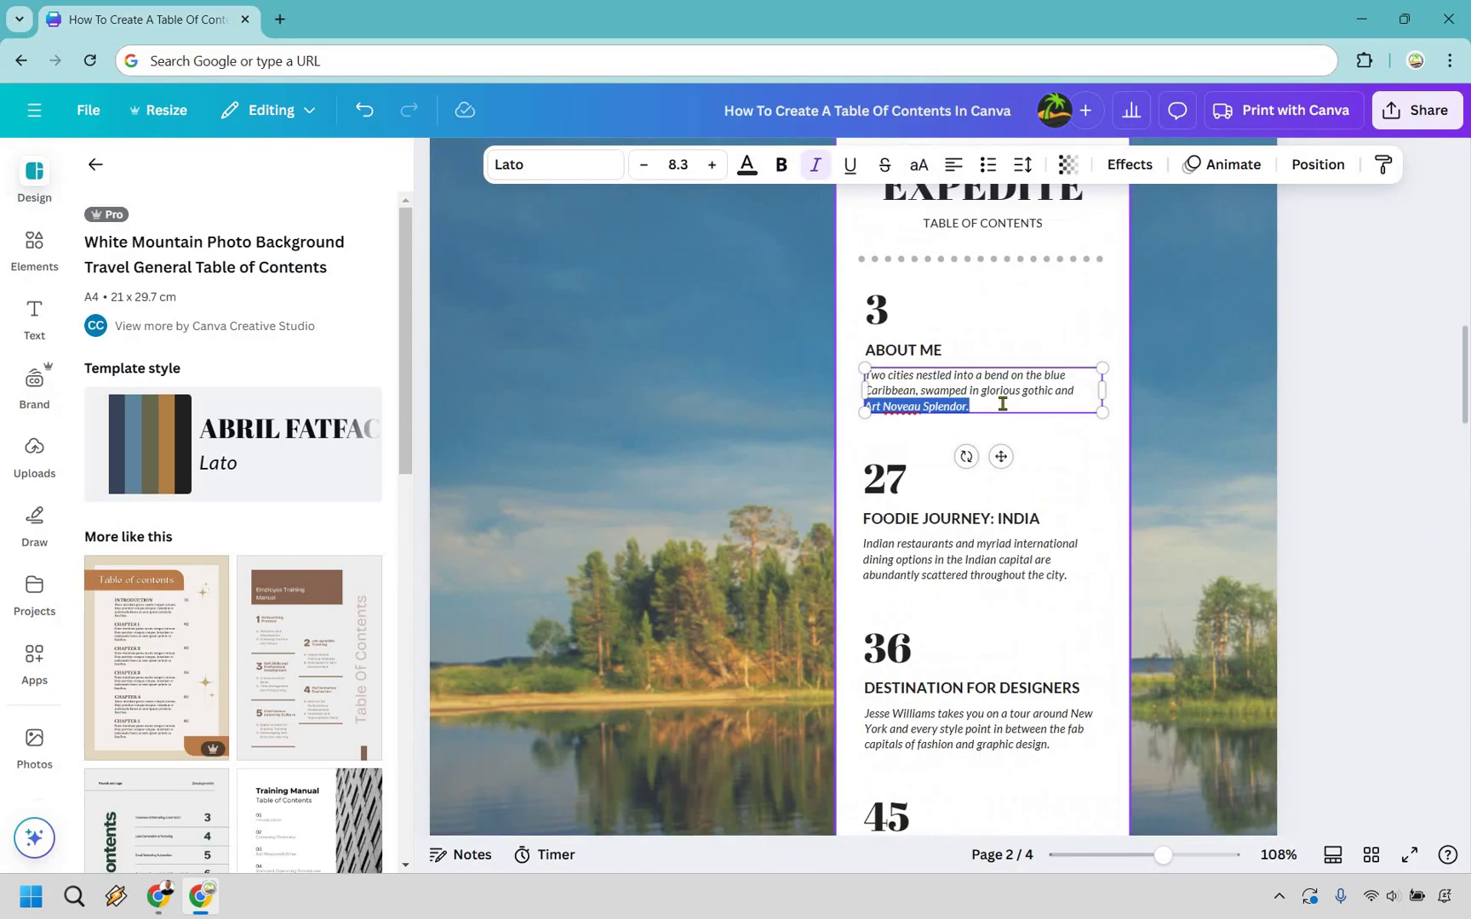
pyautogui.click(1004, 410)
pyautogui.hotkey('ctrl', 'a')
pyautogui.press('BackSpace')
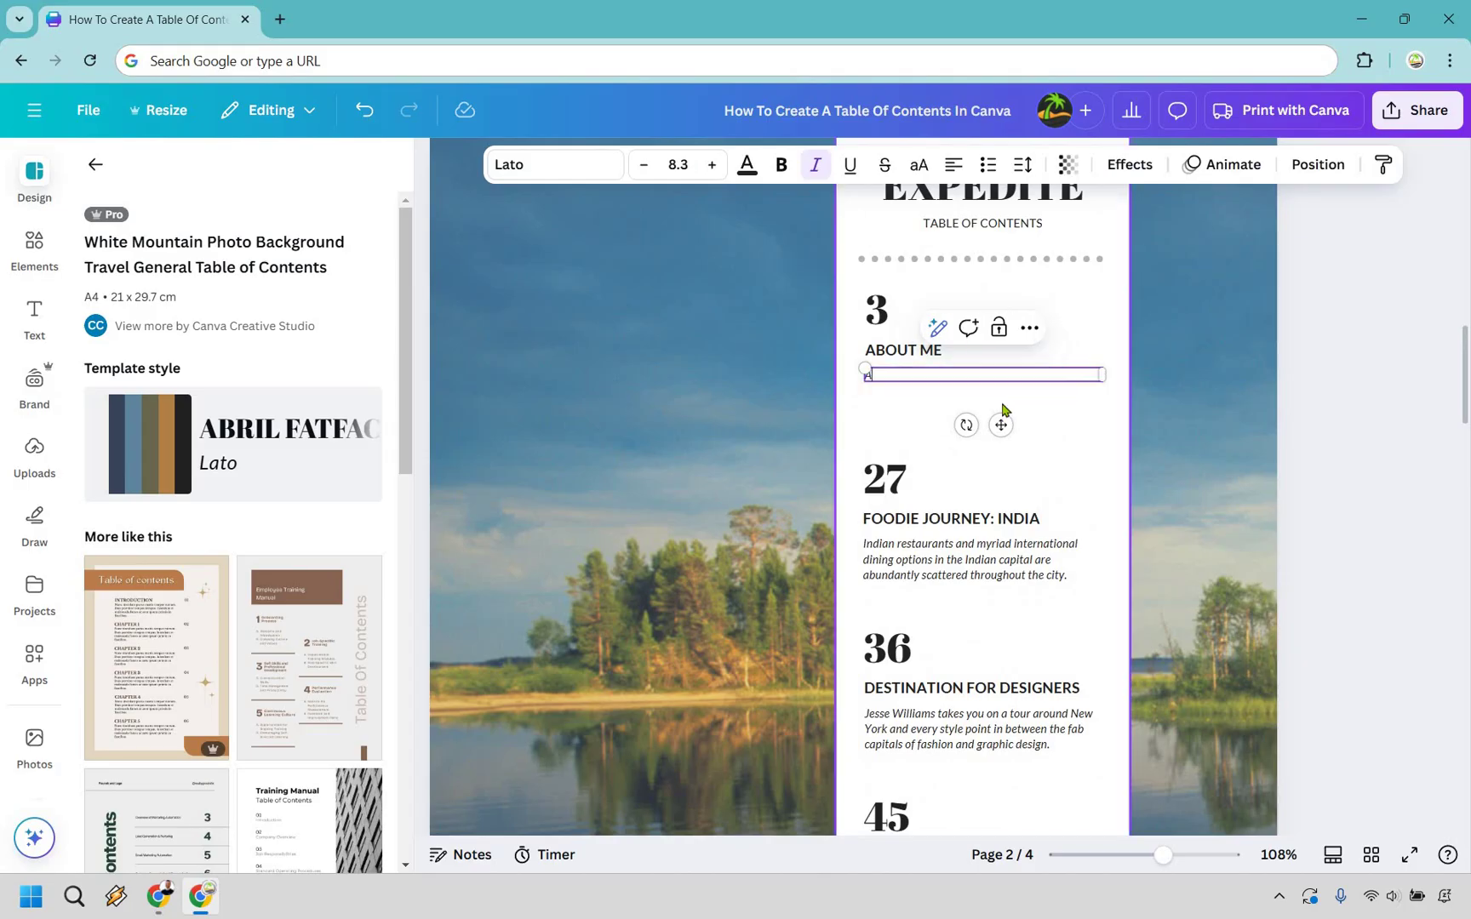
pyautogui.write('About me')
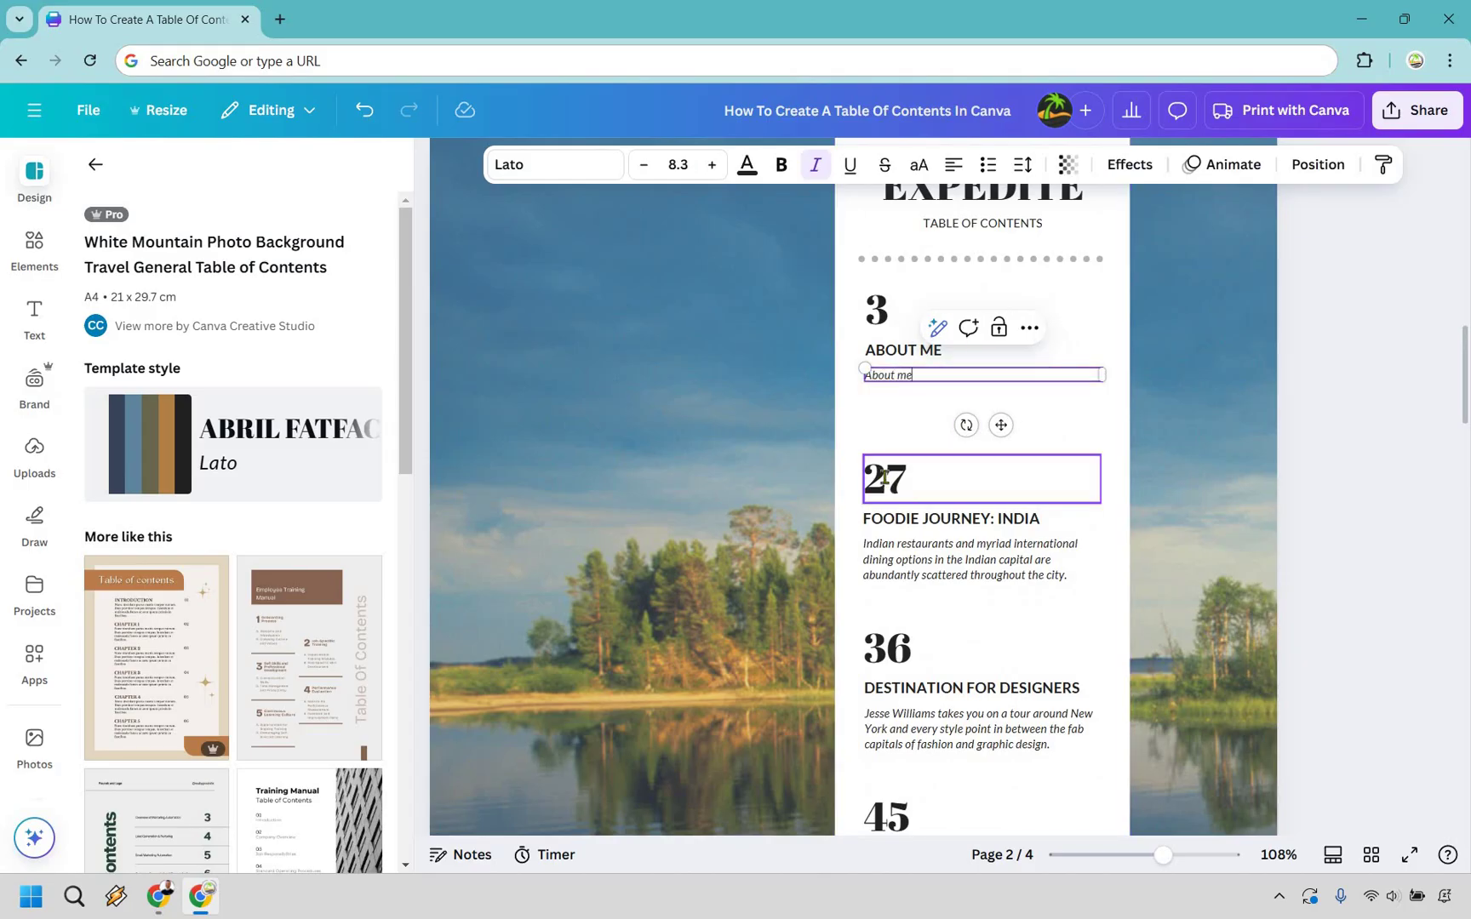
# - Set the second table of contents entry to page number 4 with the title "YOUTUBE"
pyautogui.click(885, 482)
pyautogui.click(885, 479)
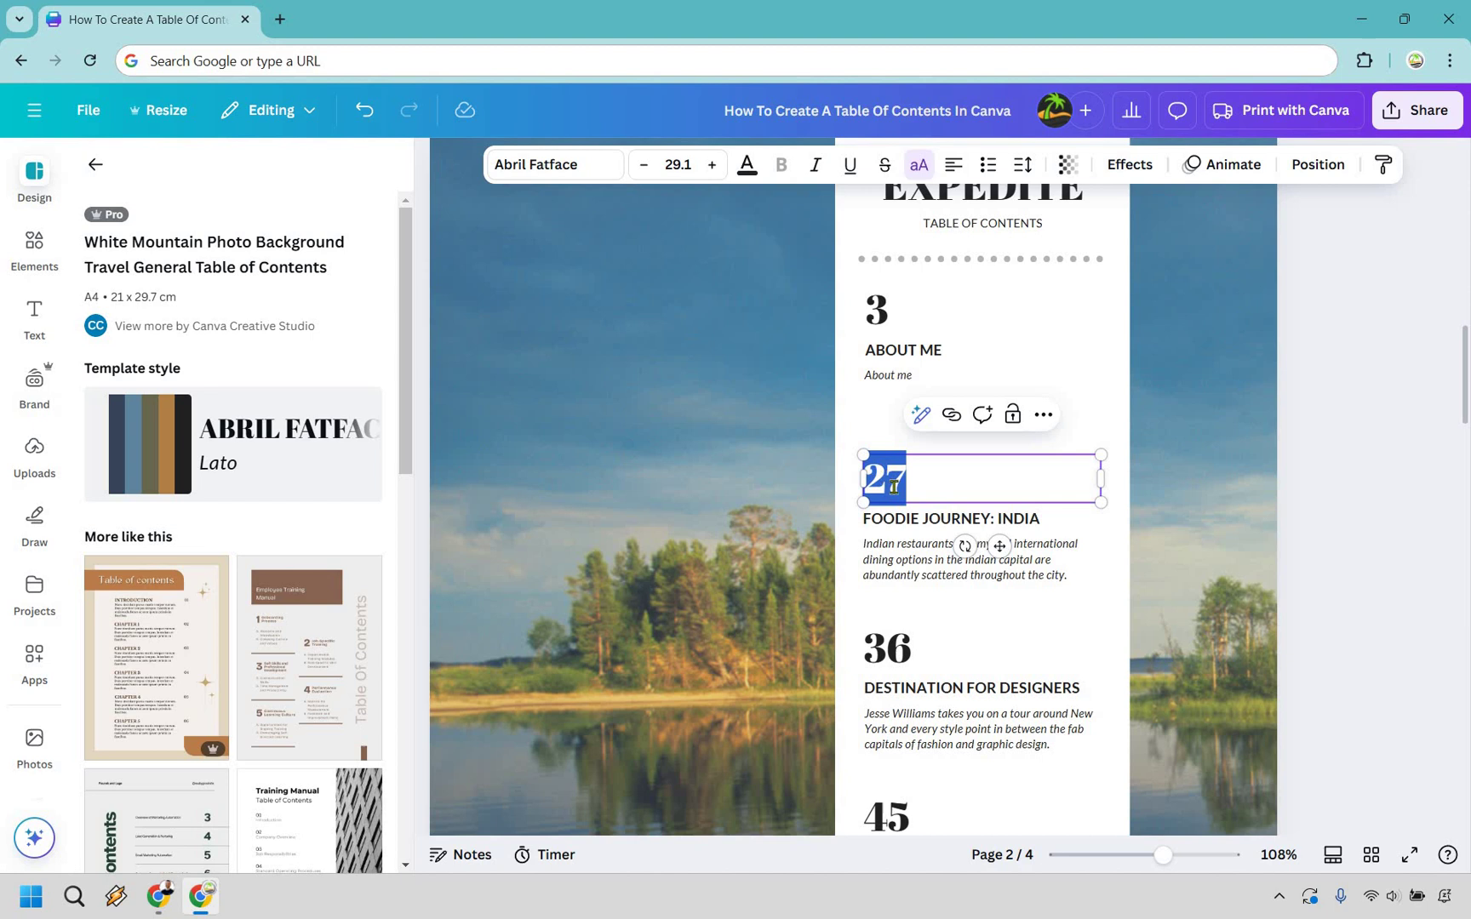
pyautogui.write('4')
pyautogui.click(936, 517)
pyautogui.click(936, 516)
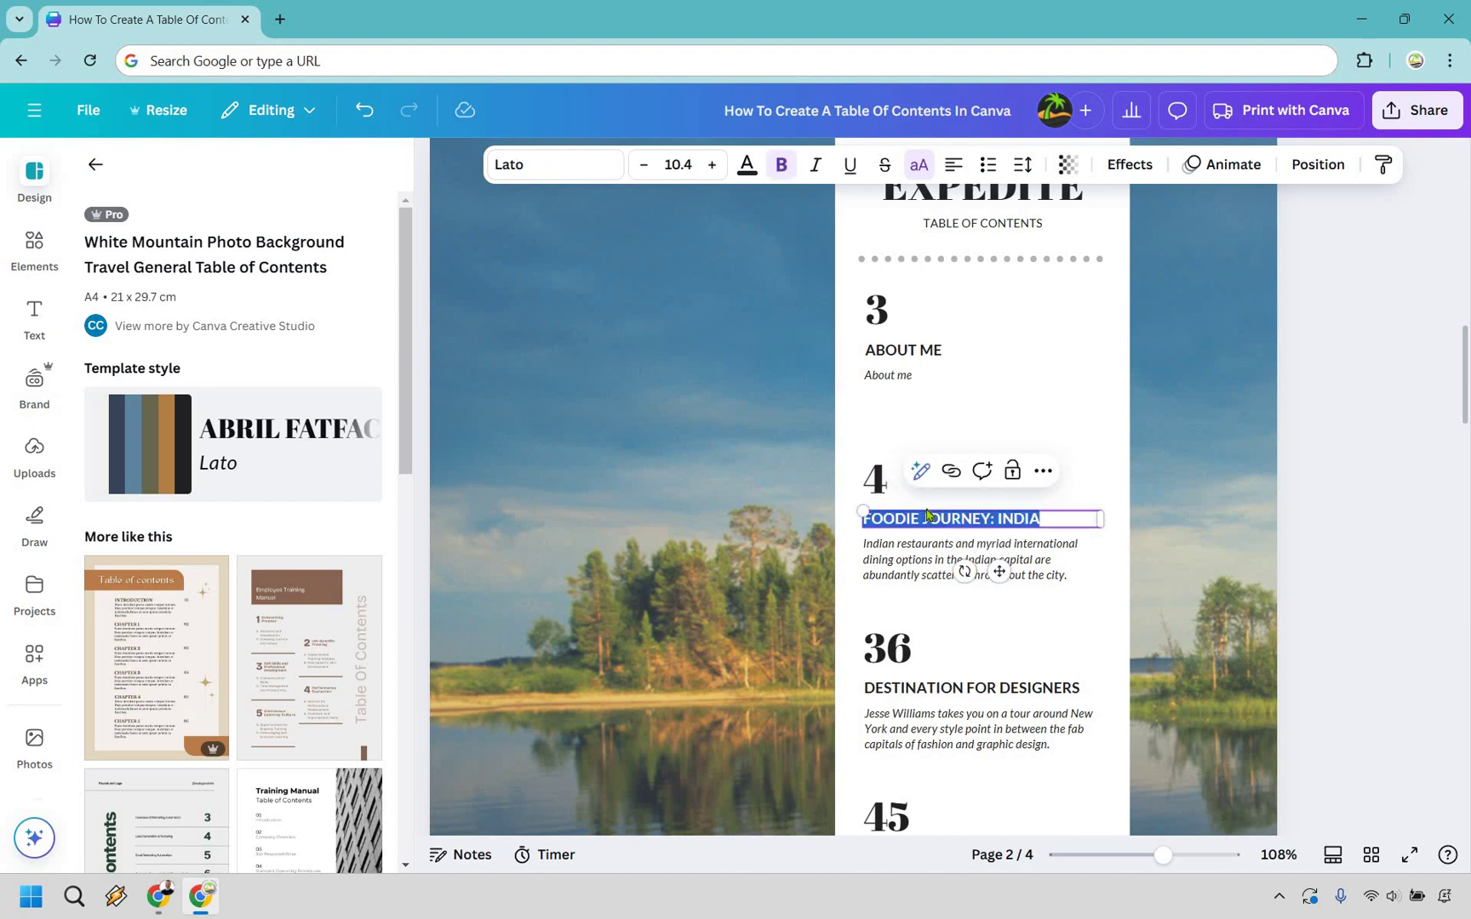
pyautogui.write('YOUTUBE')
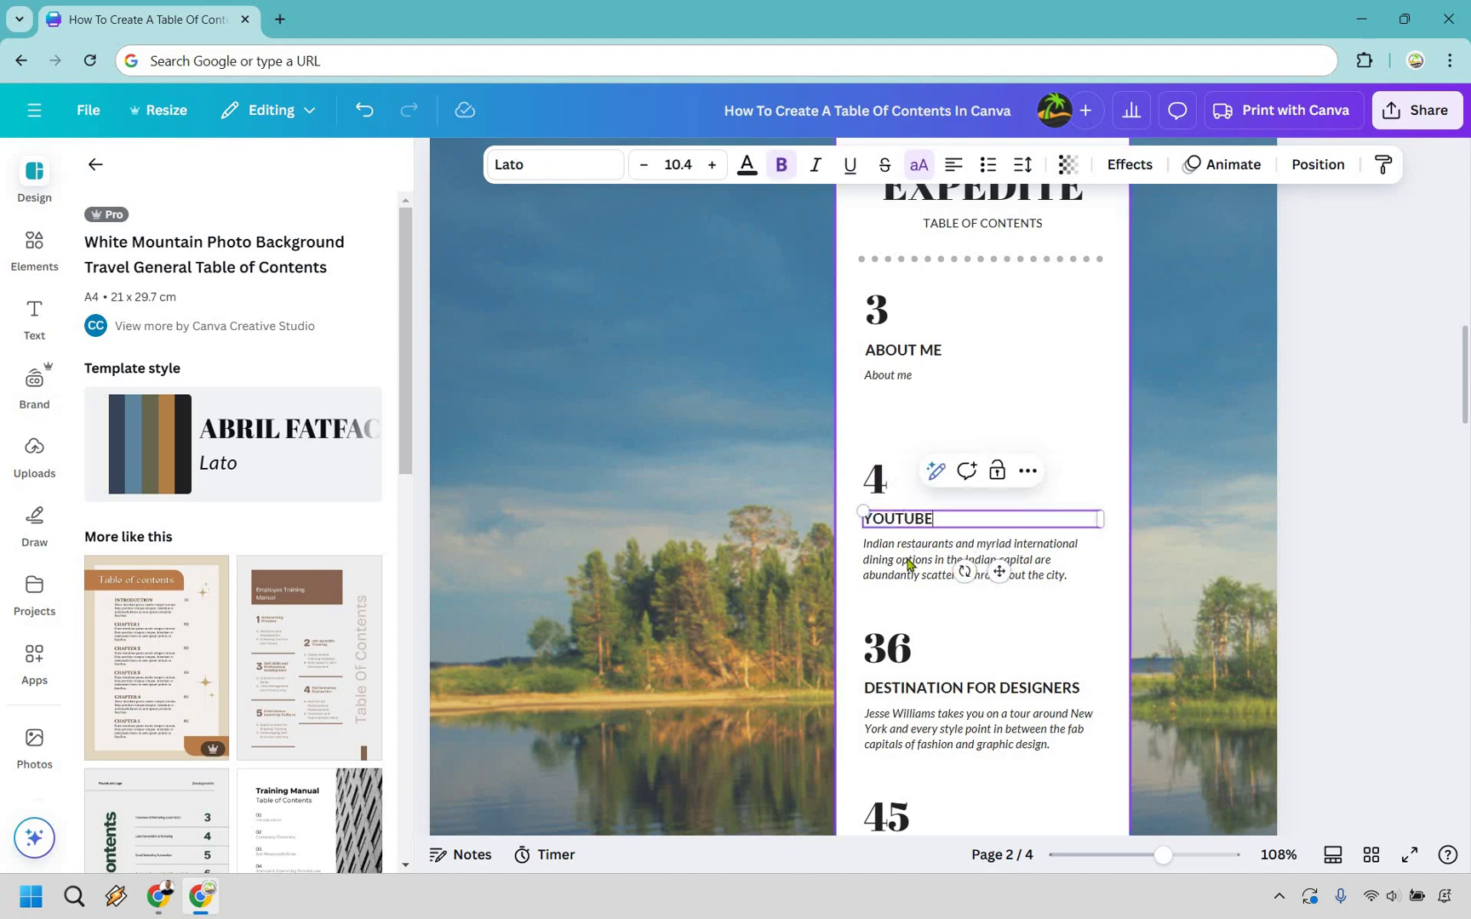
# - Set the third table of contents entry to page number 8 with the title "MARKETING"
pyautogui.click(897, 647)
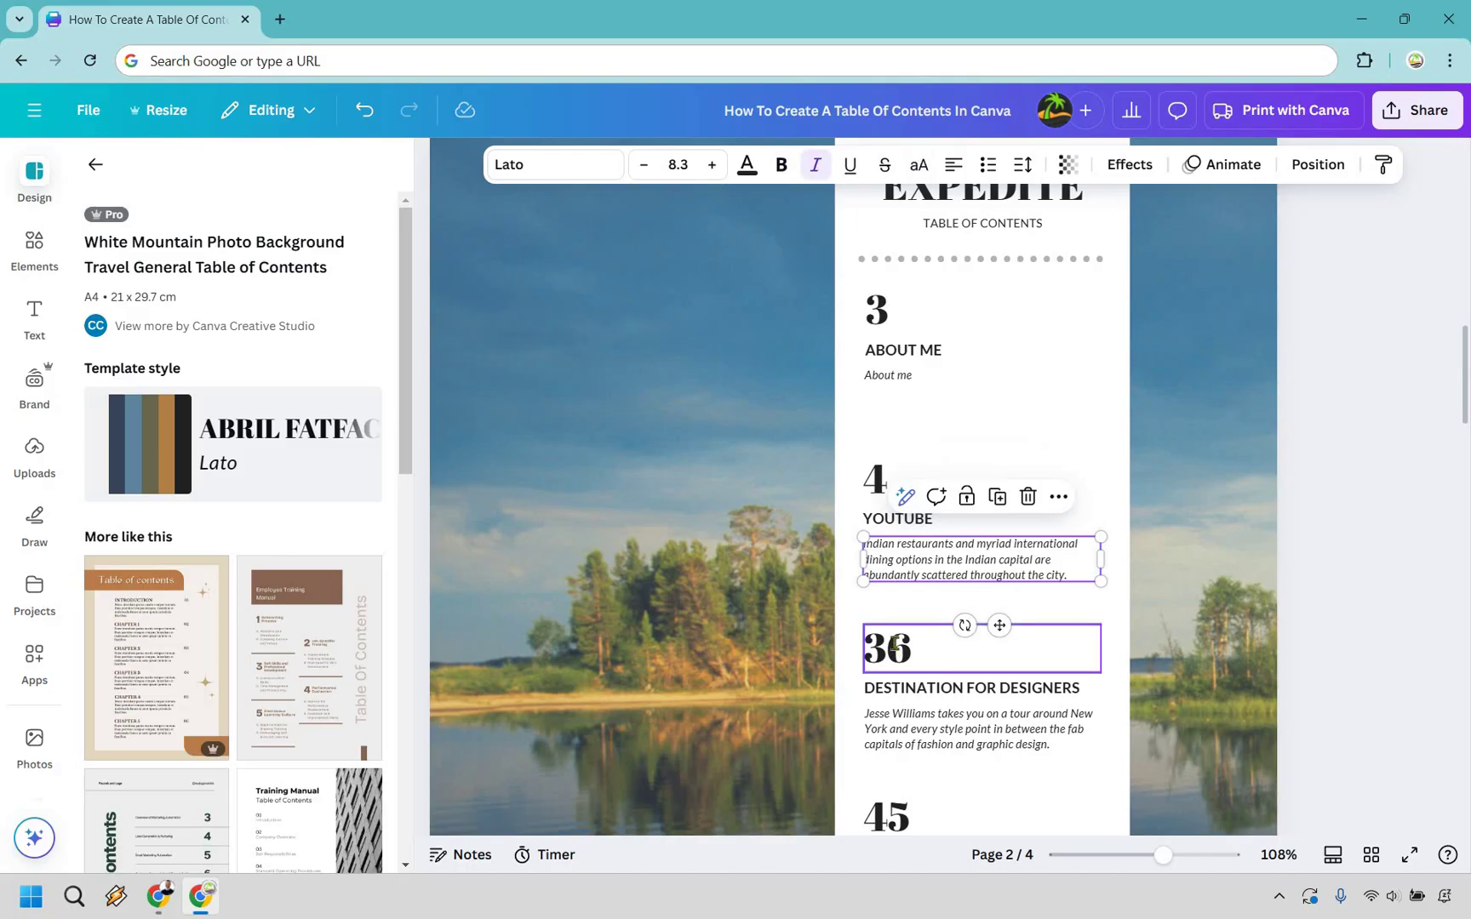
pyautogui.click(896, 647)
pyautogui.write('8')
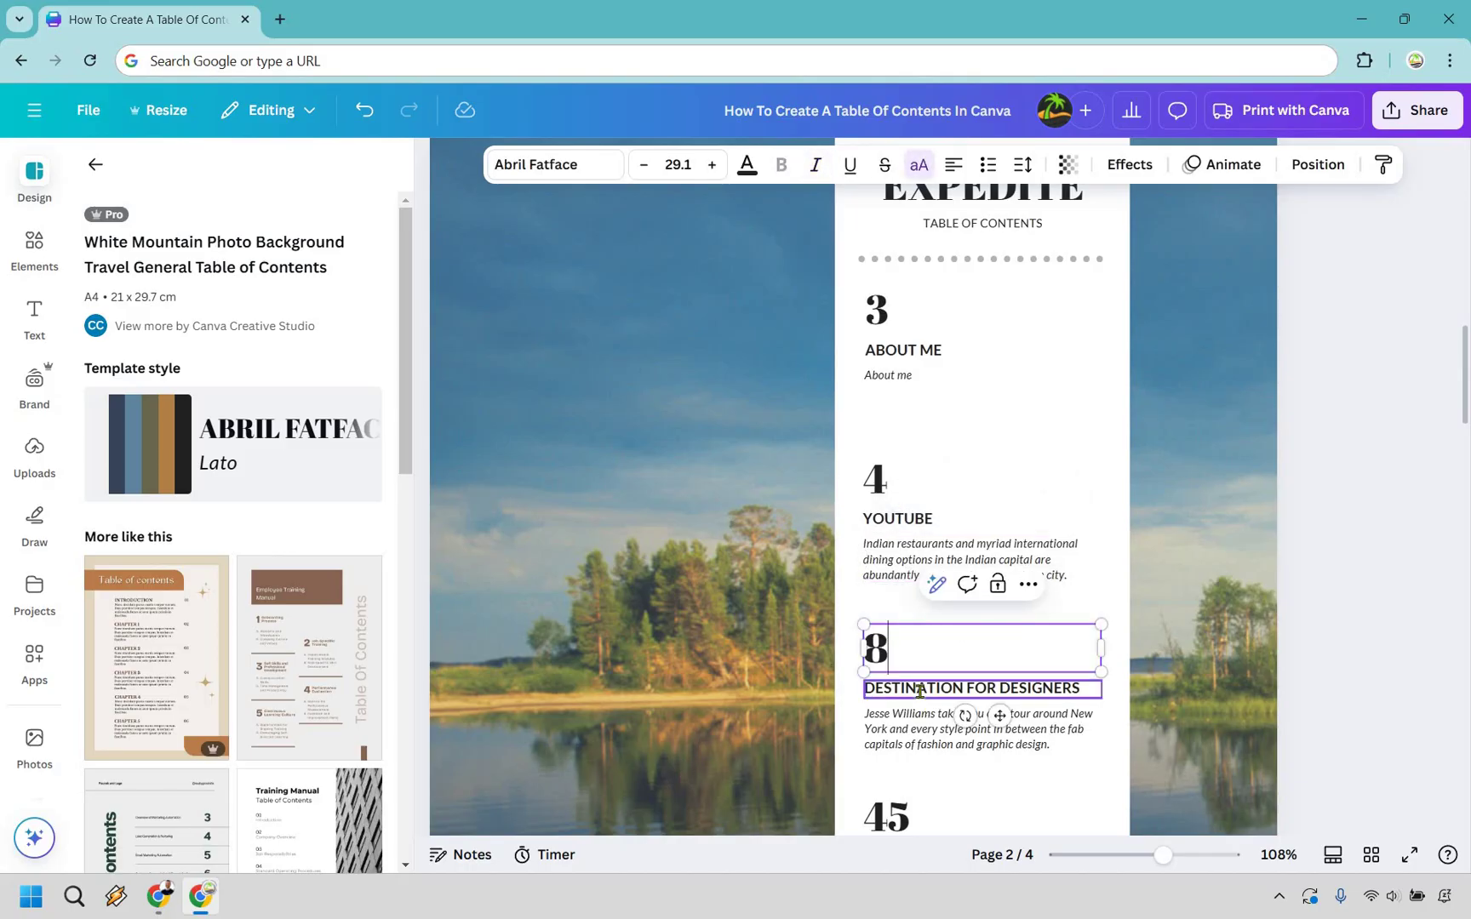
pyautogui.click(921, 689)
pyautogui.click(920, 690)
pyautogui.write('MARKETING')
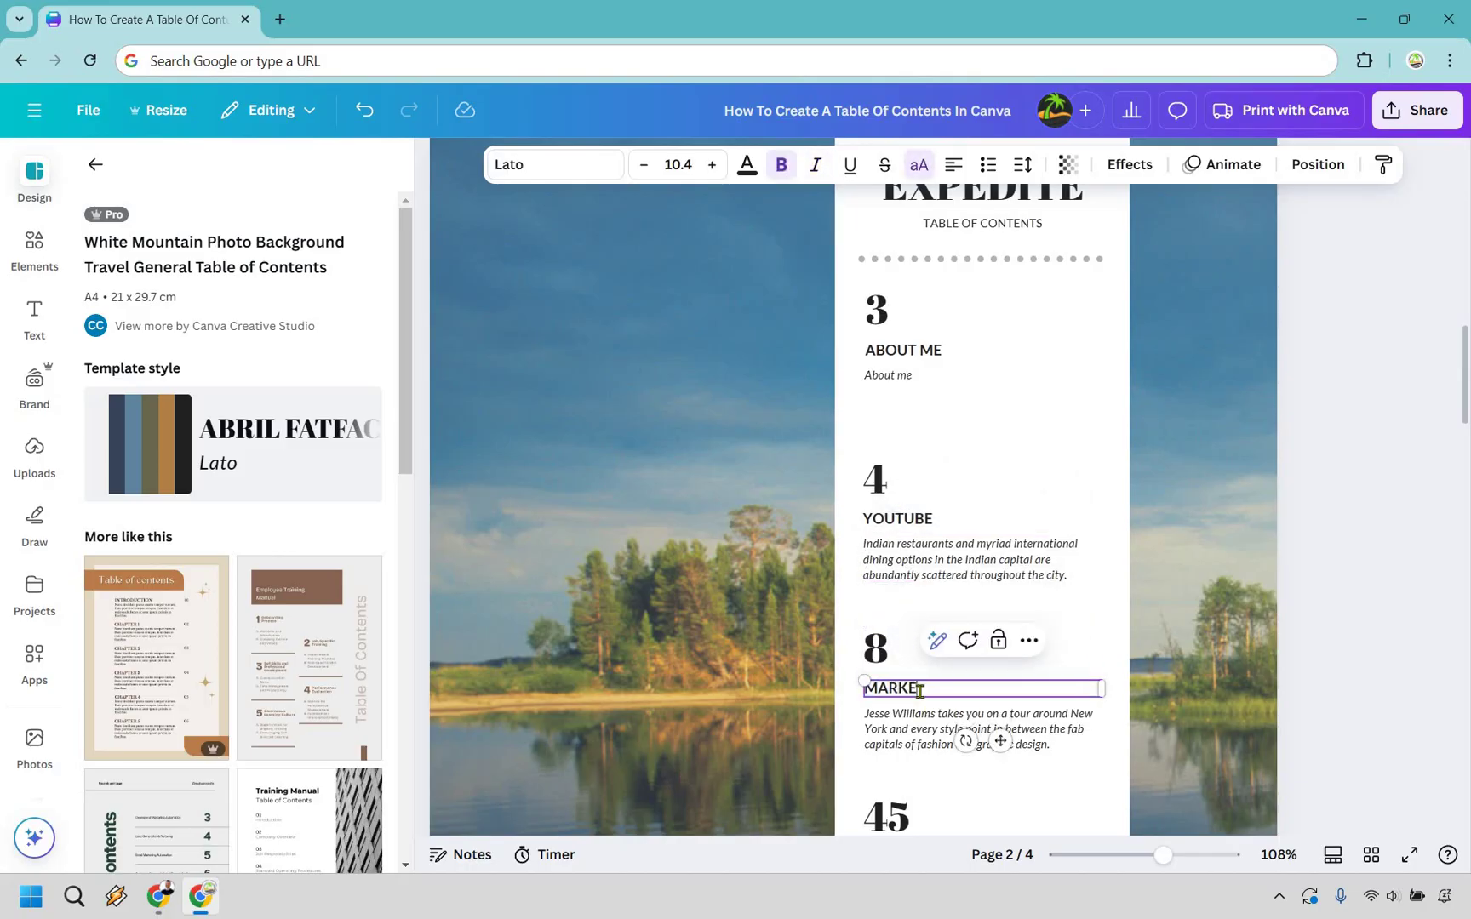
# - Replace the main heading above the table of contents subtitle with "MARKETING ISLAND"
pyautogui.scroll(2, 1021, 295)
pyautogui.click(1021, 288)
pyautogui.click(1022, 288)
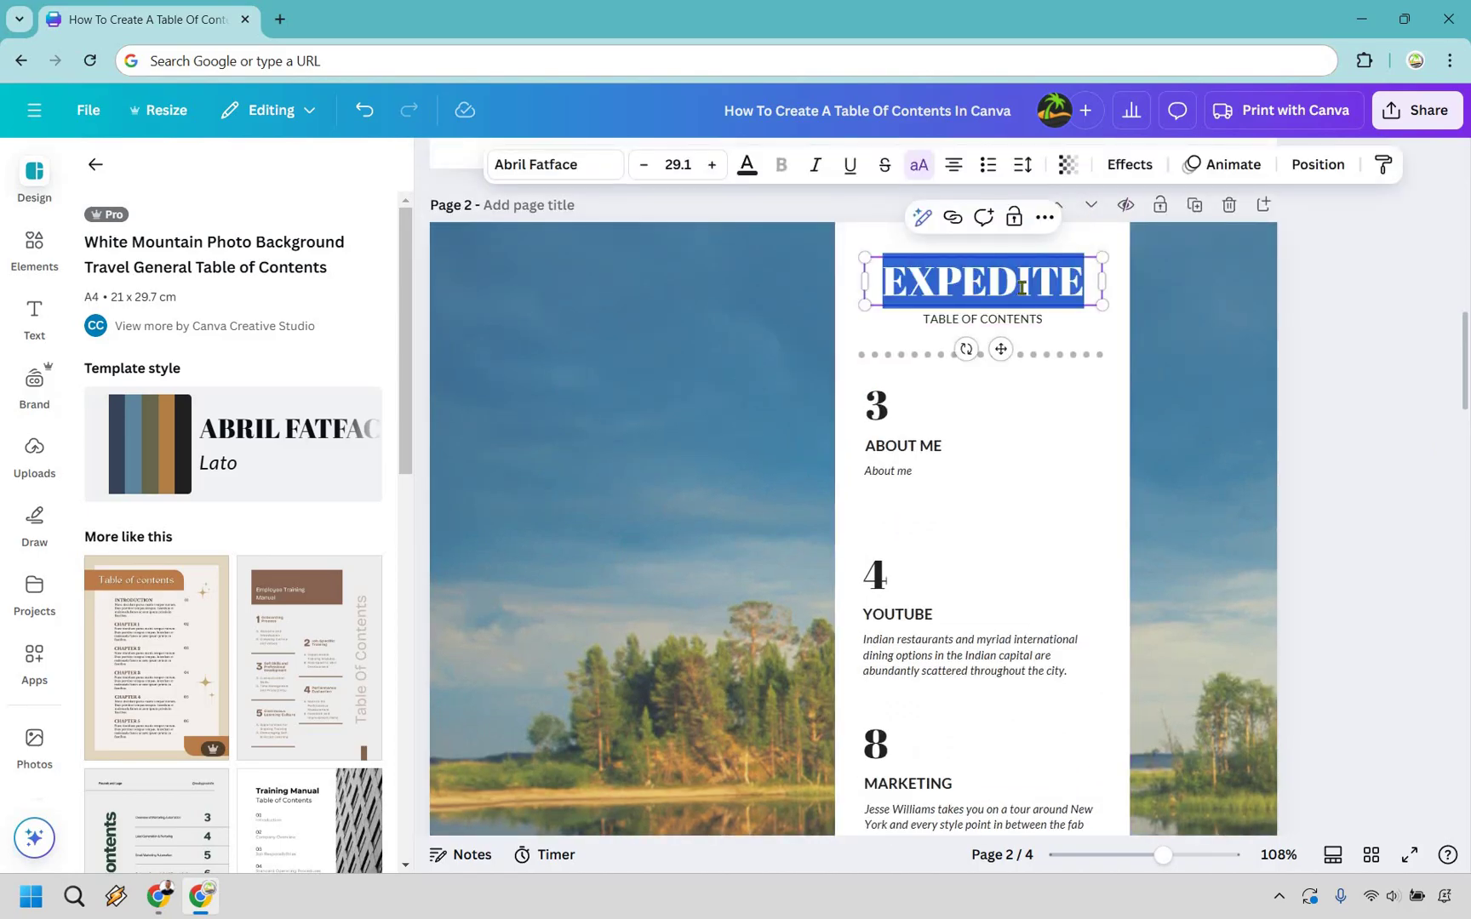
pyautogui.write('MARKETING')
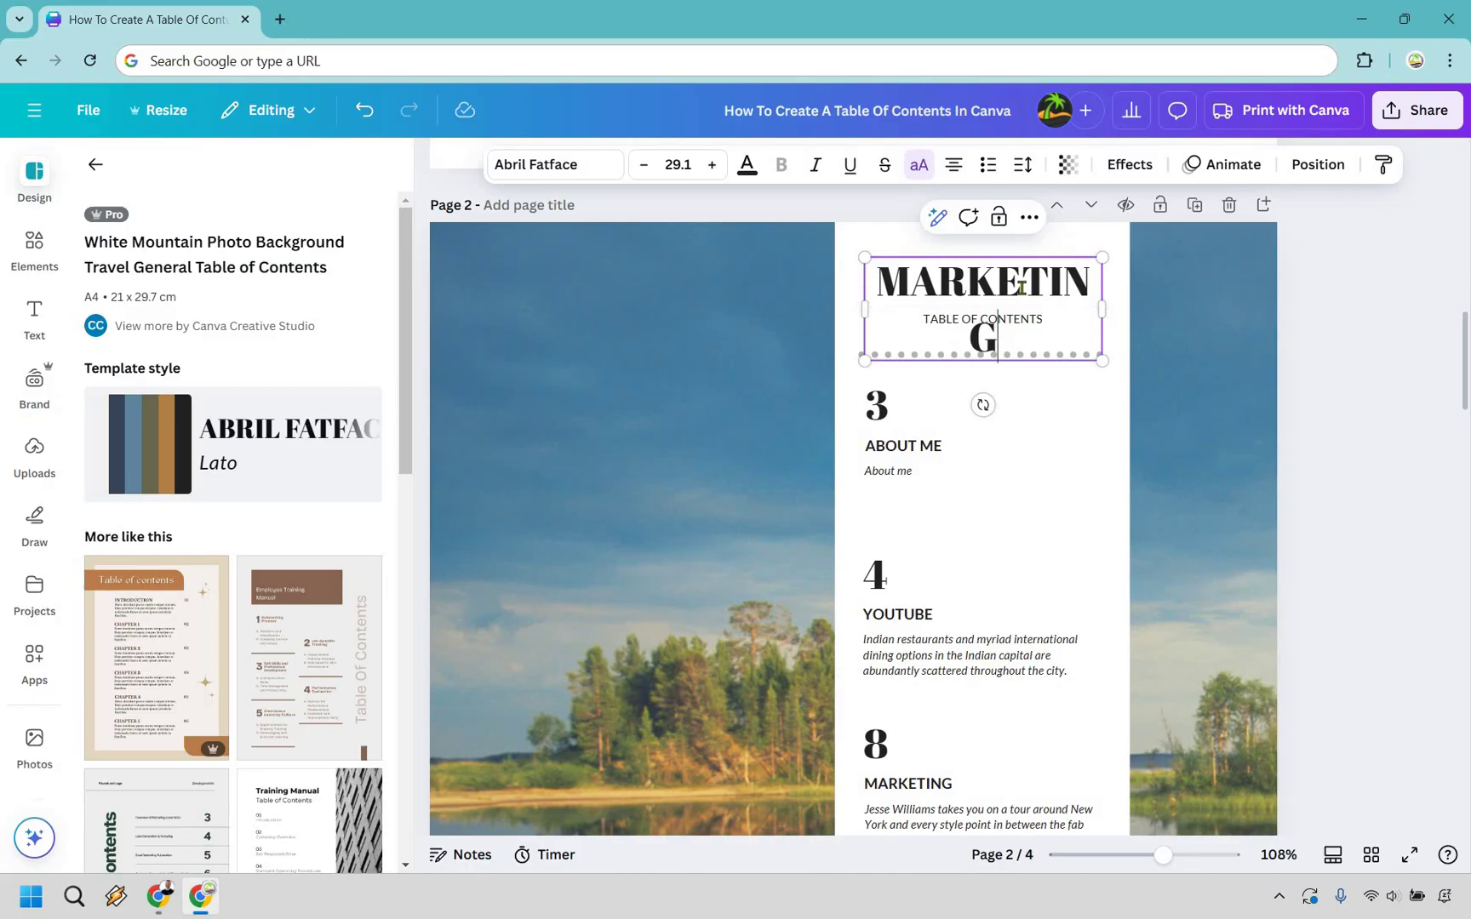
pyautogui.write(' ISLAND')
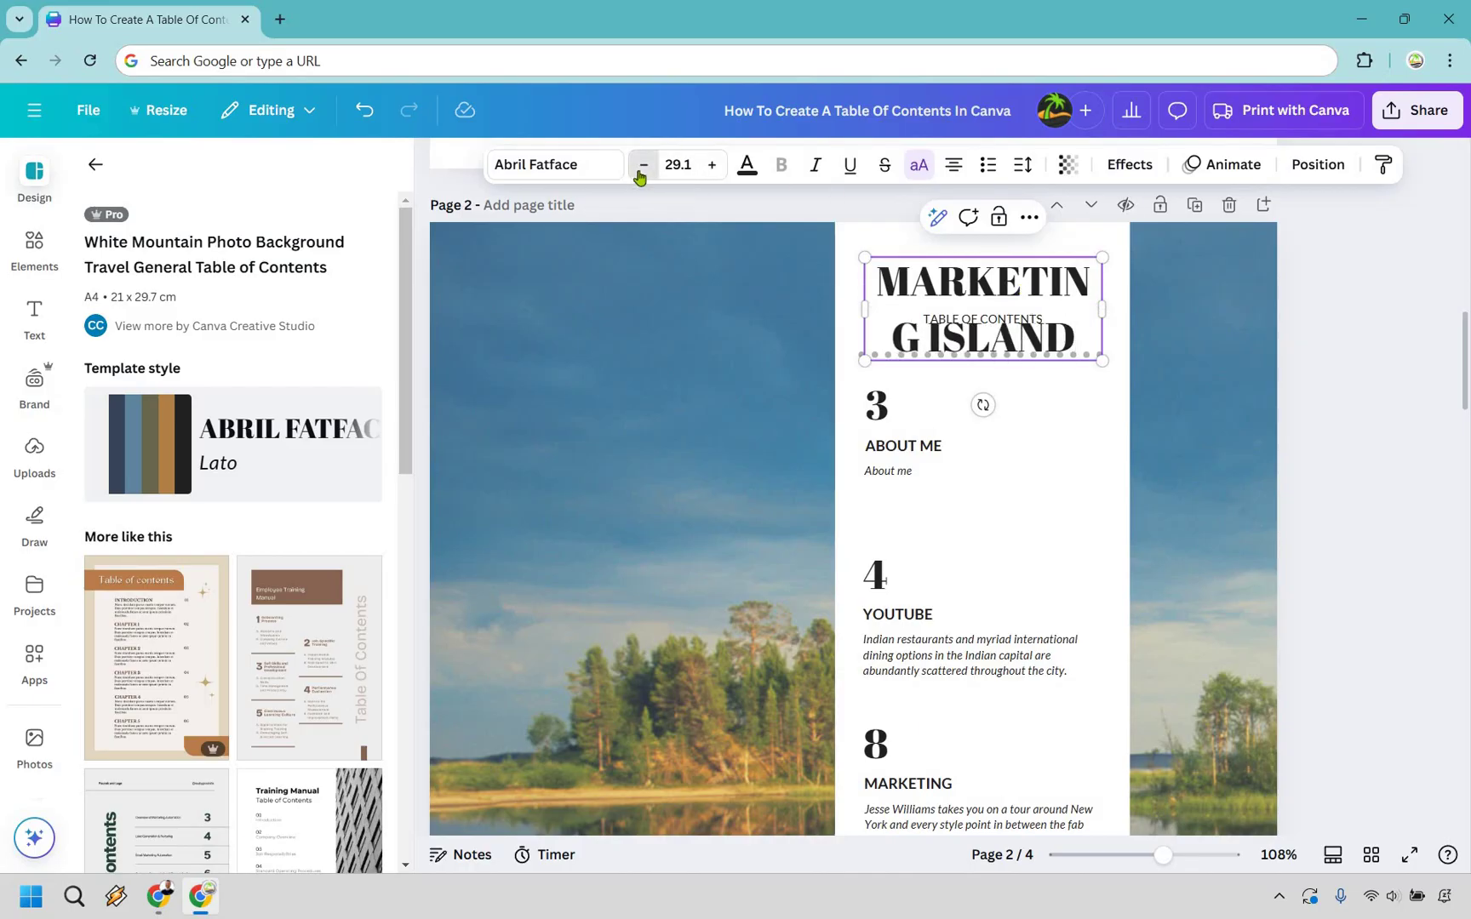
# - Reduce the main heading's font size to 16.1 so it fits one line, and nudge it down slightly
pyautogui.click(643, 165)
pyautogui.click(642, 165)
pyautogui.click(643, 166)
pyautogui.click(643, 166)
pyautogui.click(640, 171)
pyautogui.click(640, 171)
pyautogui.click(640, 170)
pyautogui.click(640, 170)
pyautogui.click(640, 170)
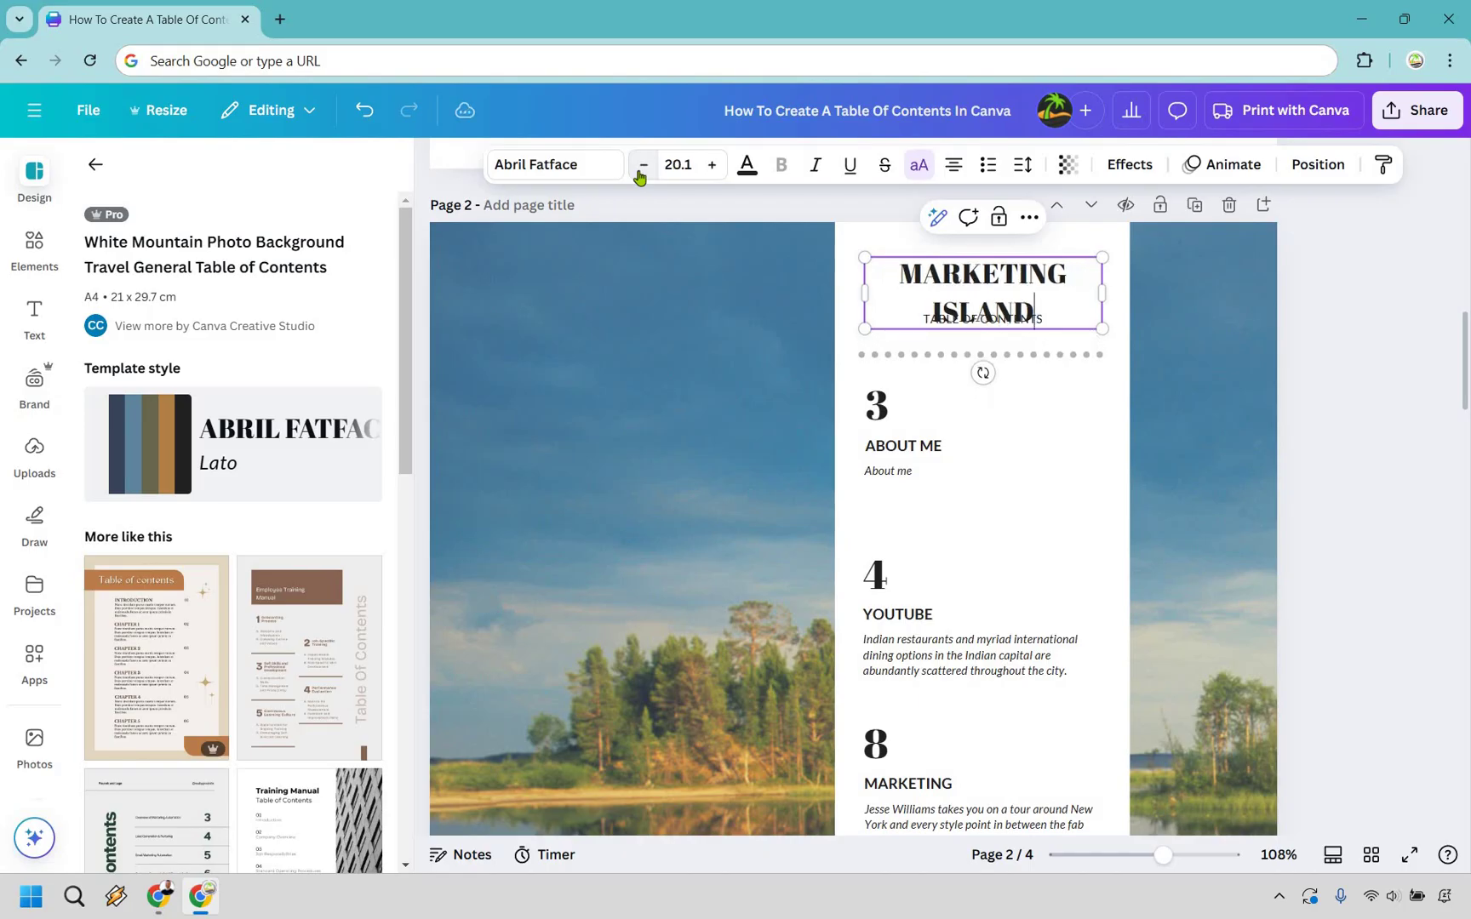
pyautogui.click(640, 170)
pyautogui.click(641, 171)
pyautogui.click(640, 170)
pyautogui.click(1376, 346)
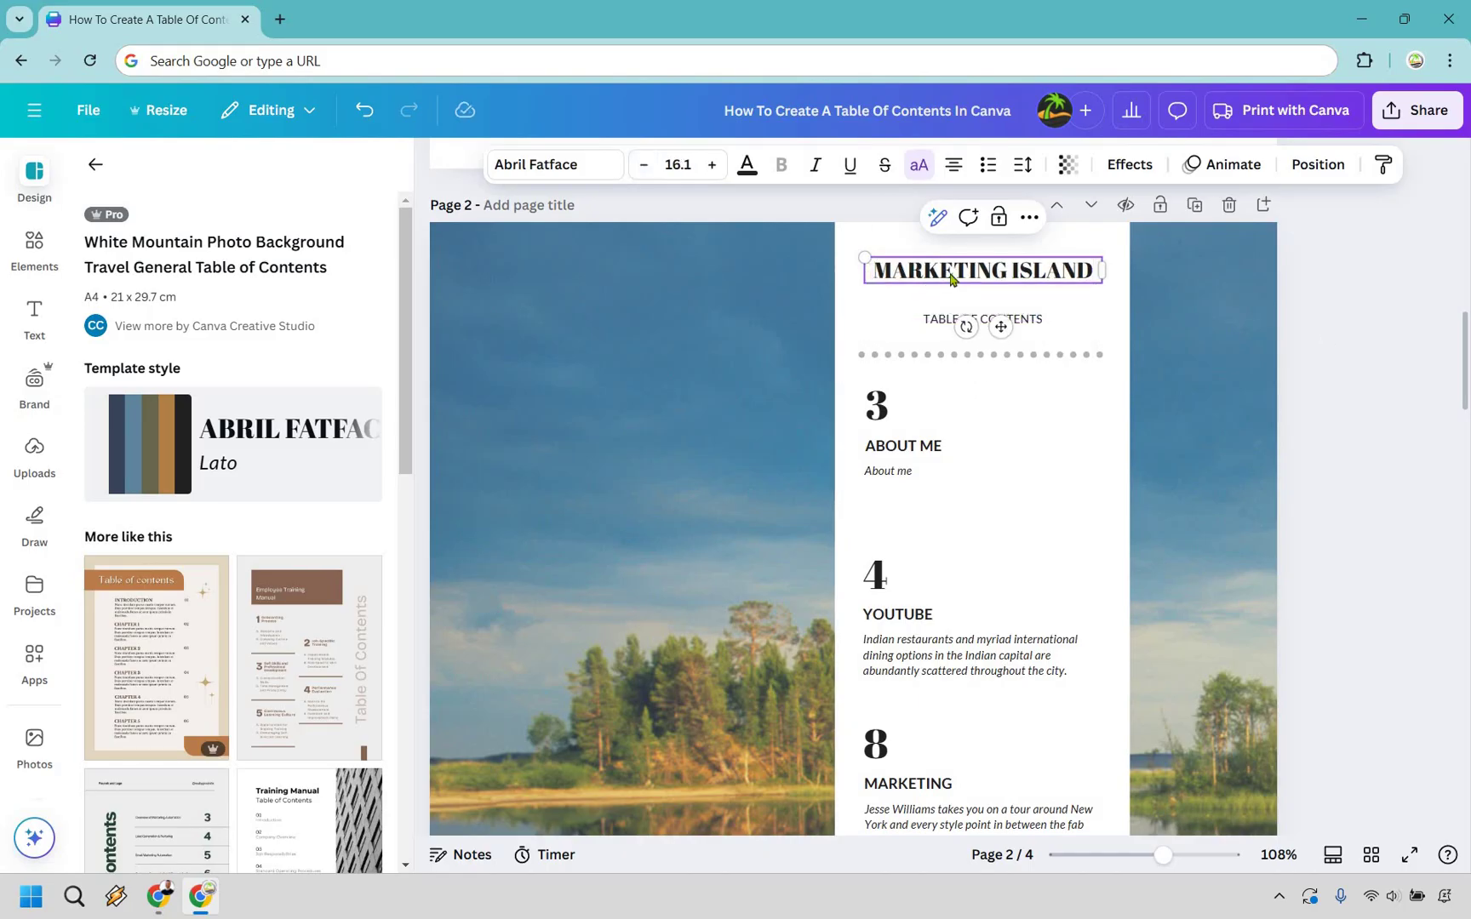
pyautogui.press('Down')
pyautogui.press('Down')
pyautogui.press('Down')
pyautogui.press('Down')
pyautogui.press('Down')
pyautogui.press('Down')
pyautogui.press('Down')
pyautogui.press('Down')
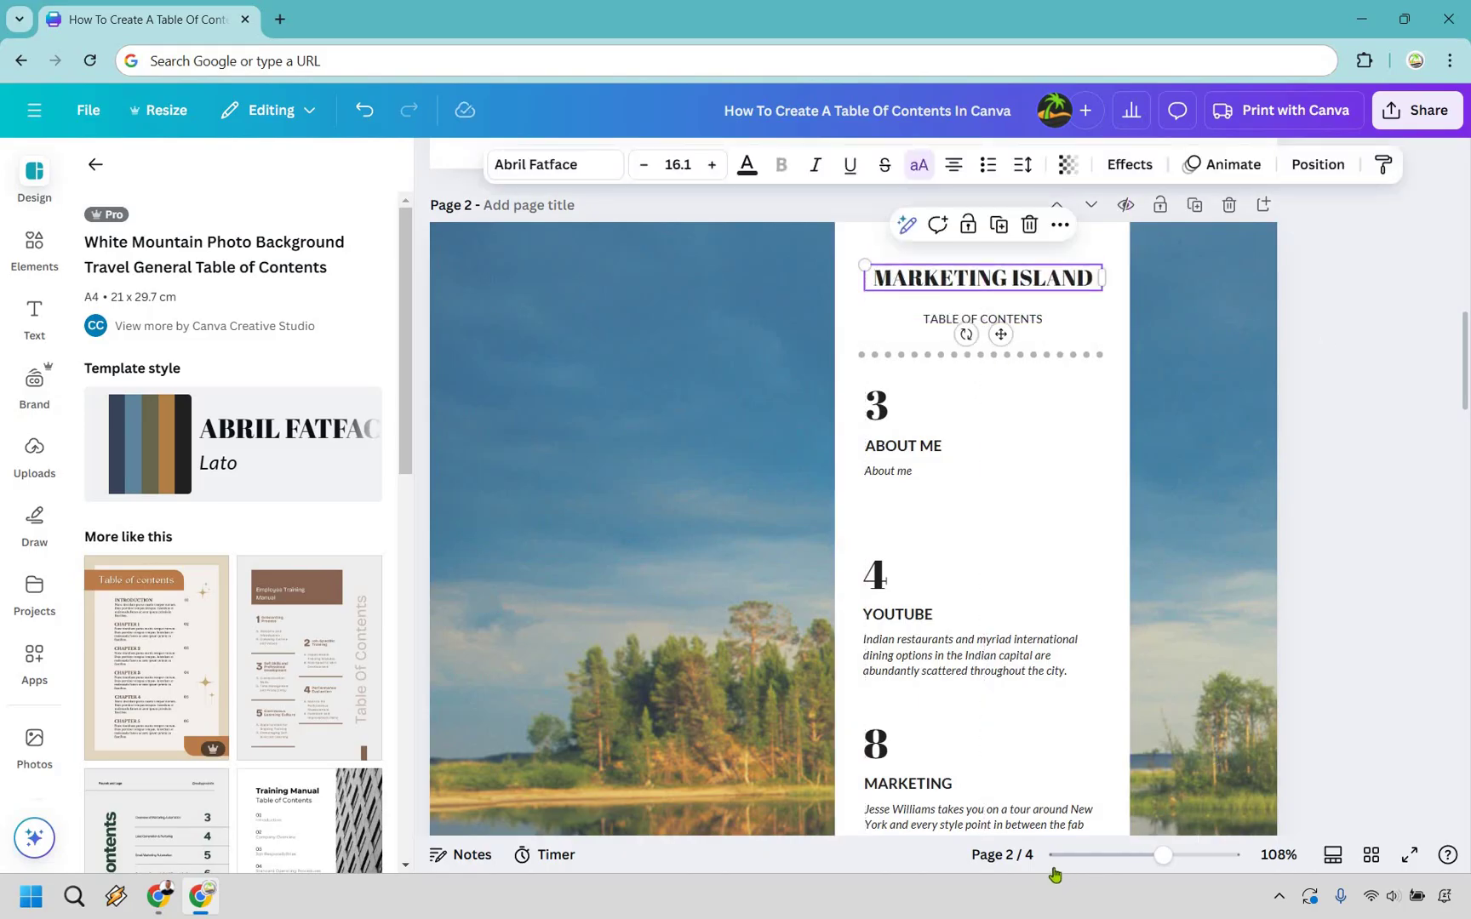
# - Add the uploaded image of a sunny island with ocean waves to page 2, aligned to the page's upper-left corner
pyautogui.moveTo(1158, 860); pyautogui.dragTo(1139, 858)
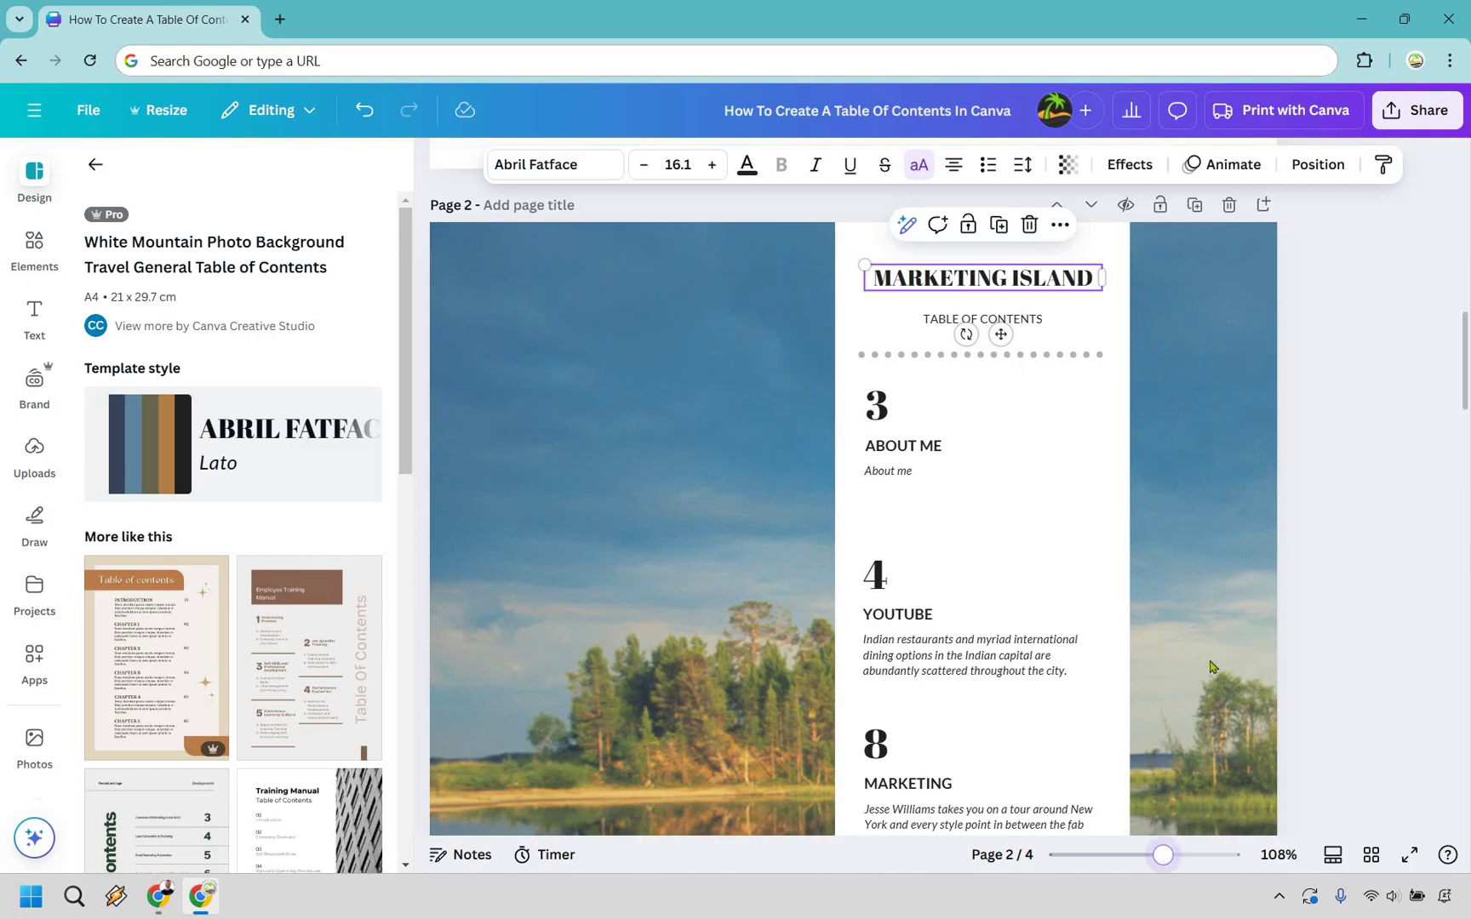
pyautogui.scroll(-2, 675, 519)
pyautogui.click(656, 435)
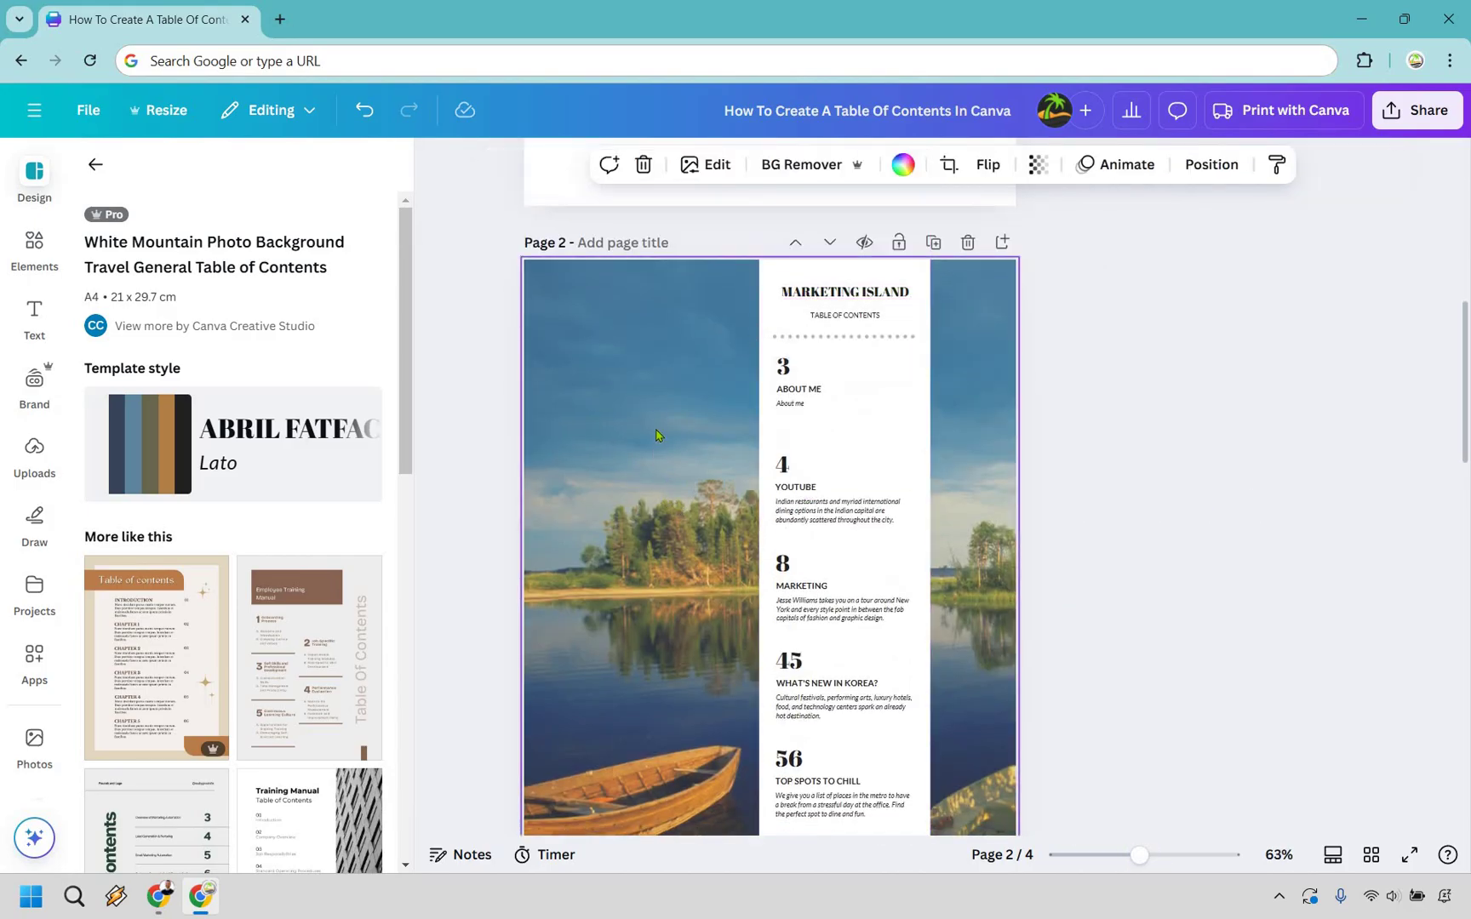
pyautogui.click(34, 457)
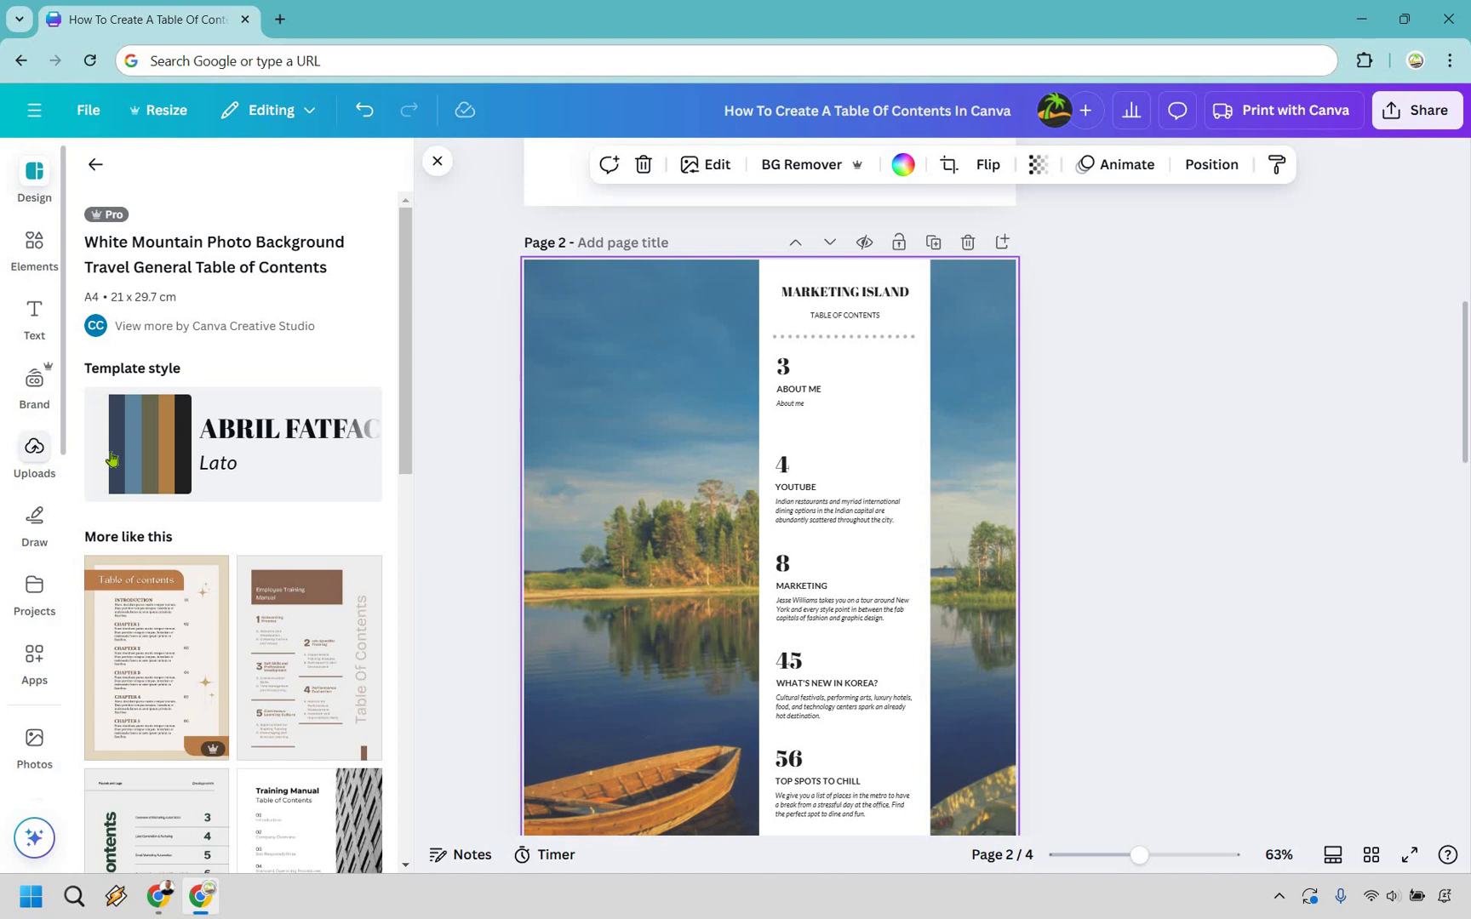
pyautogui.scroll(-3, 302, 426)
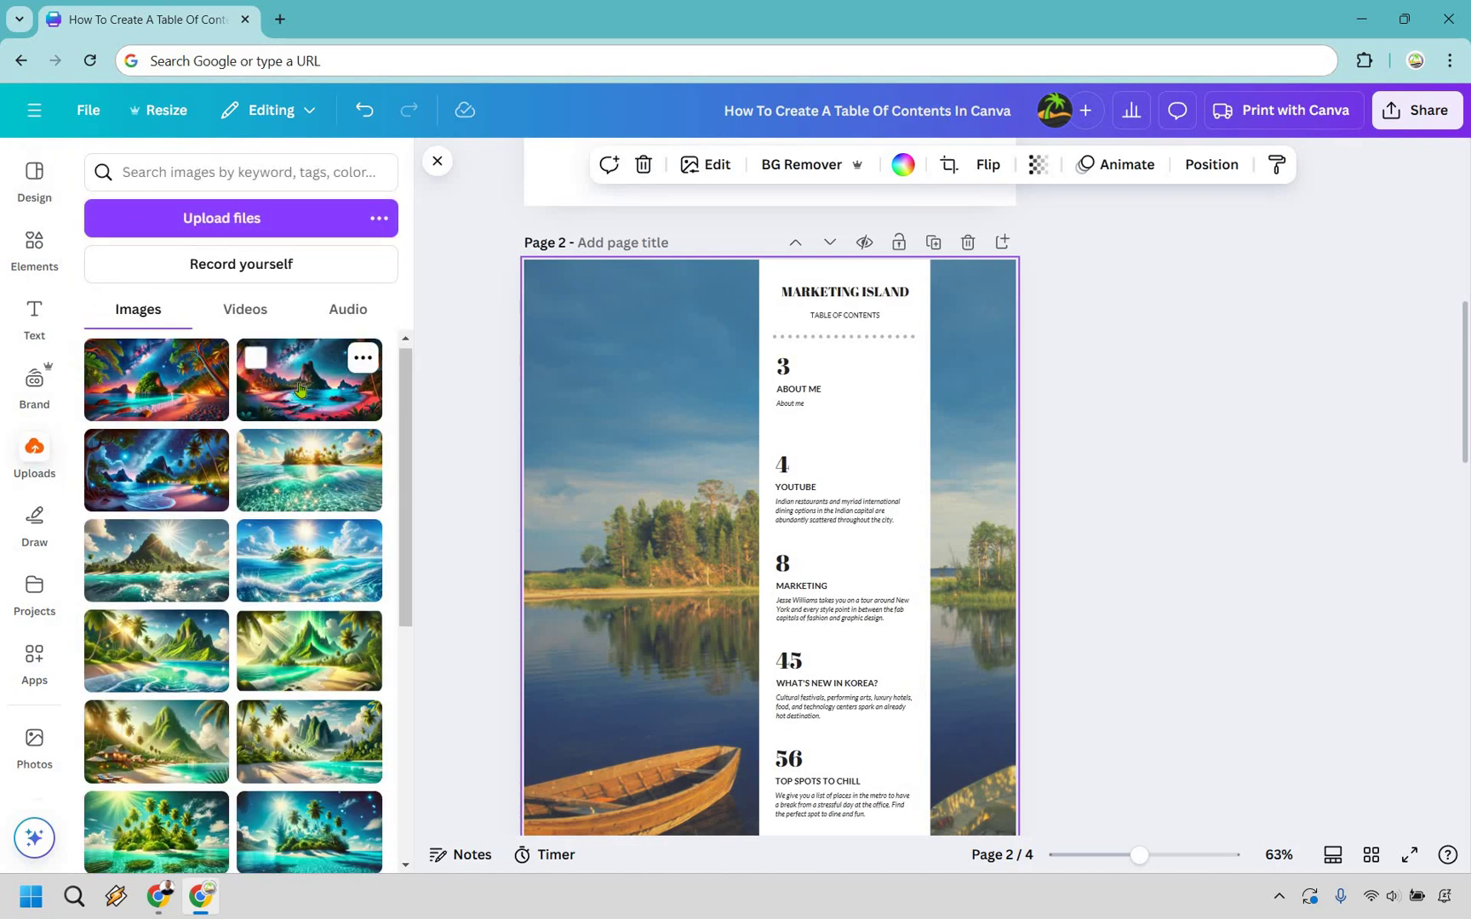
pyautogui.moveTo(299, 390)
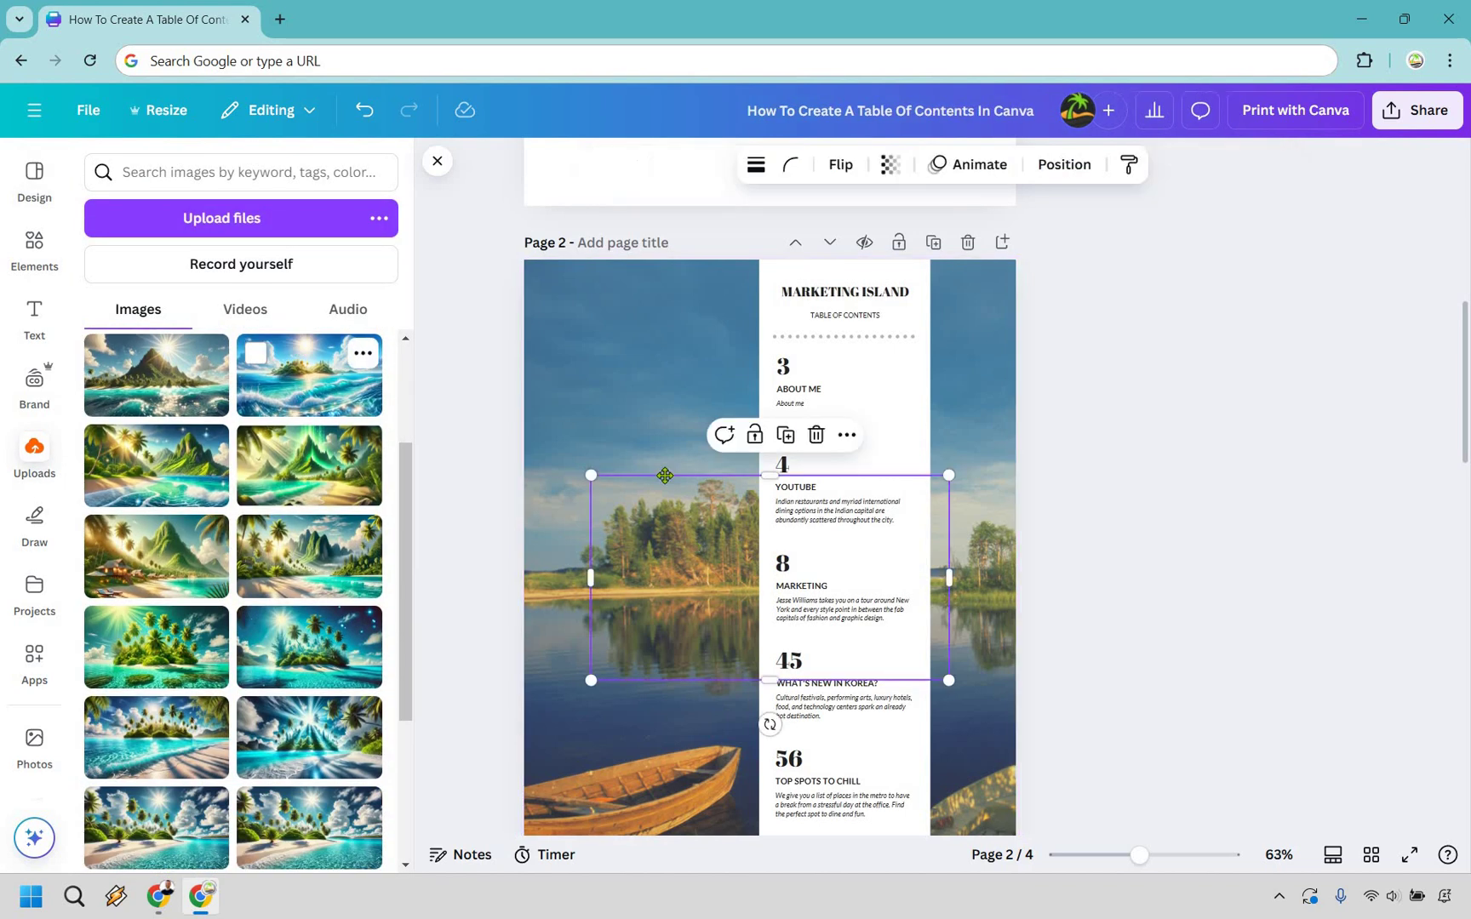
pyautogui.moveTo(691, 485); pyautogui.dragTo(626, 330)
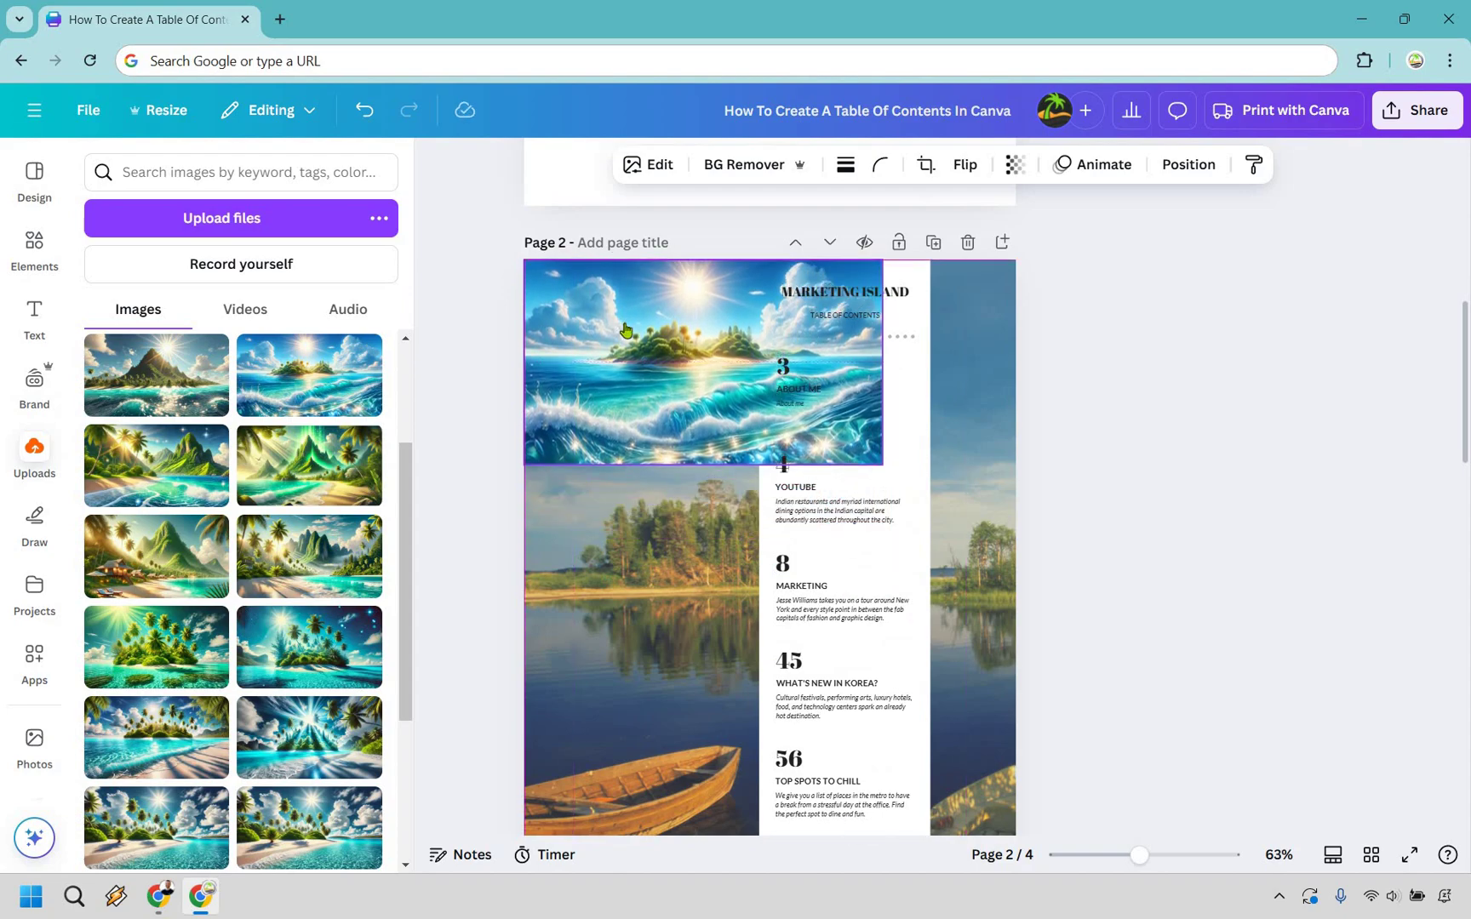
# - Send the island image backward until it sits behind the white contents panel and its text
pyautogui.rightClick(626, 330)
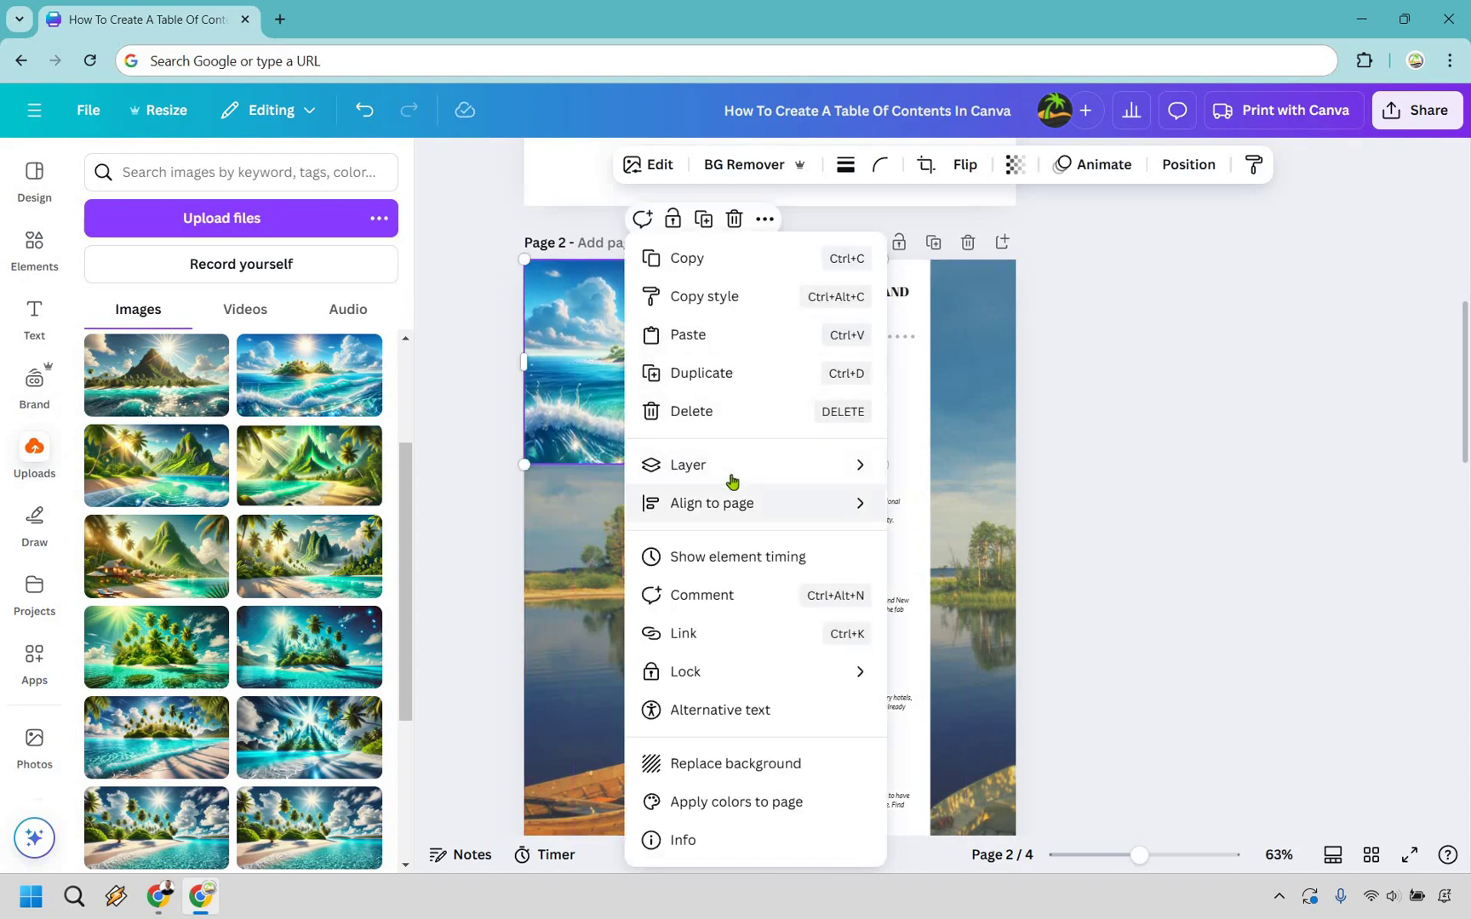
pyautogui.moveTo(745, 481)
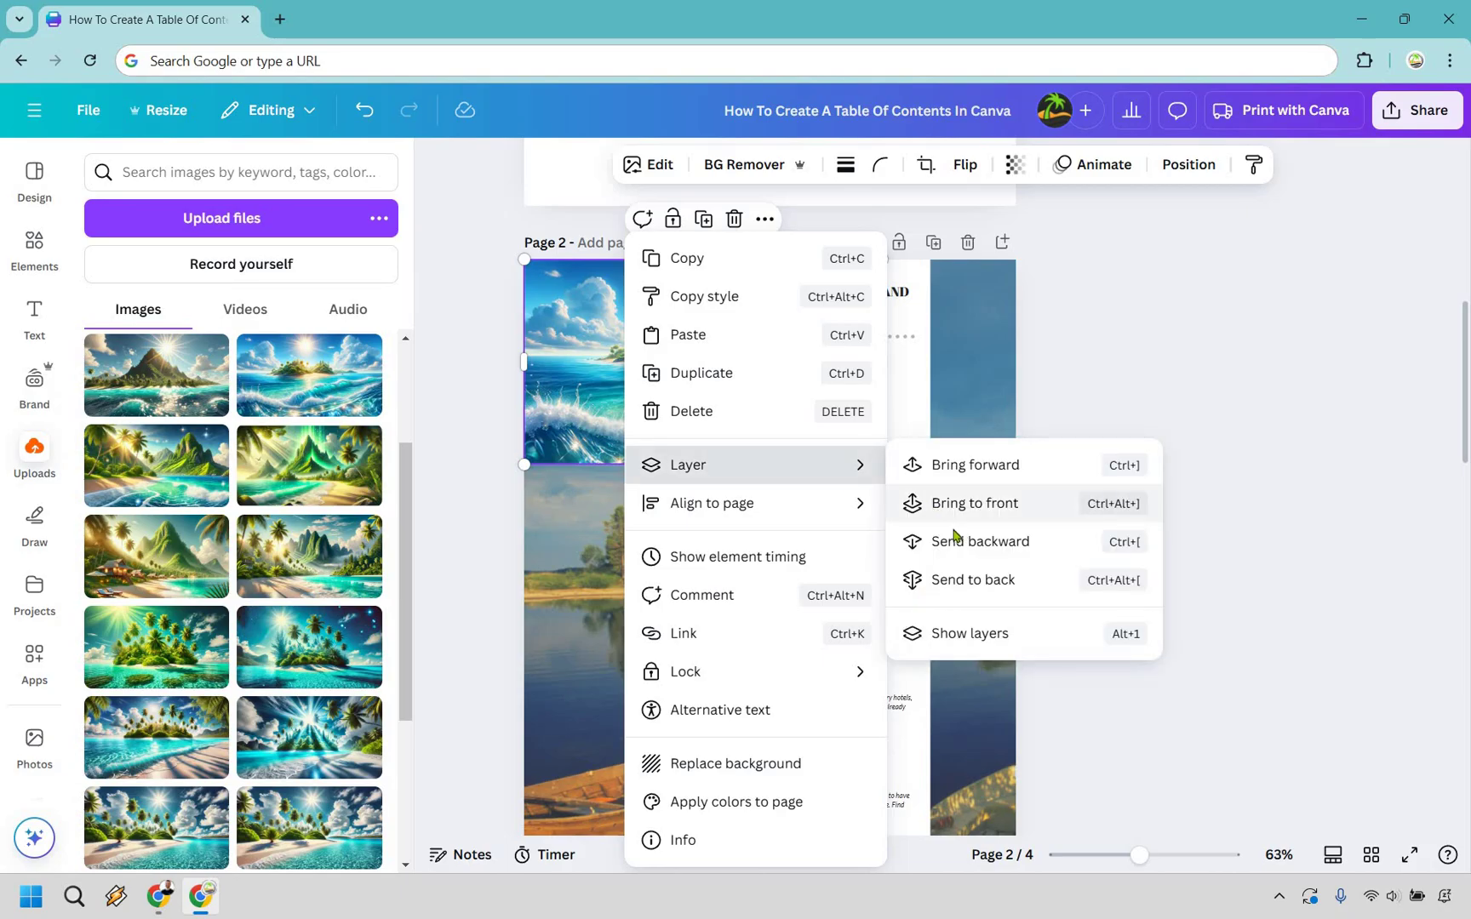
pyautogui.click(951, 542)
pyautogui.rightClick(702, 466)
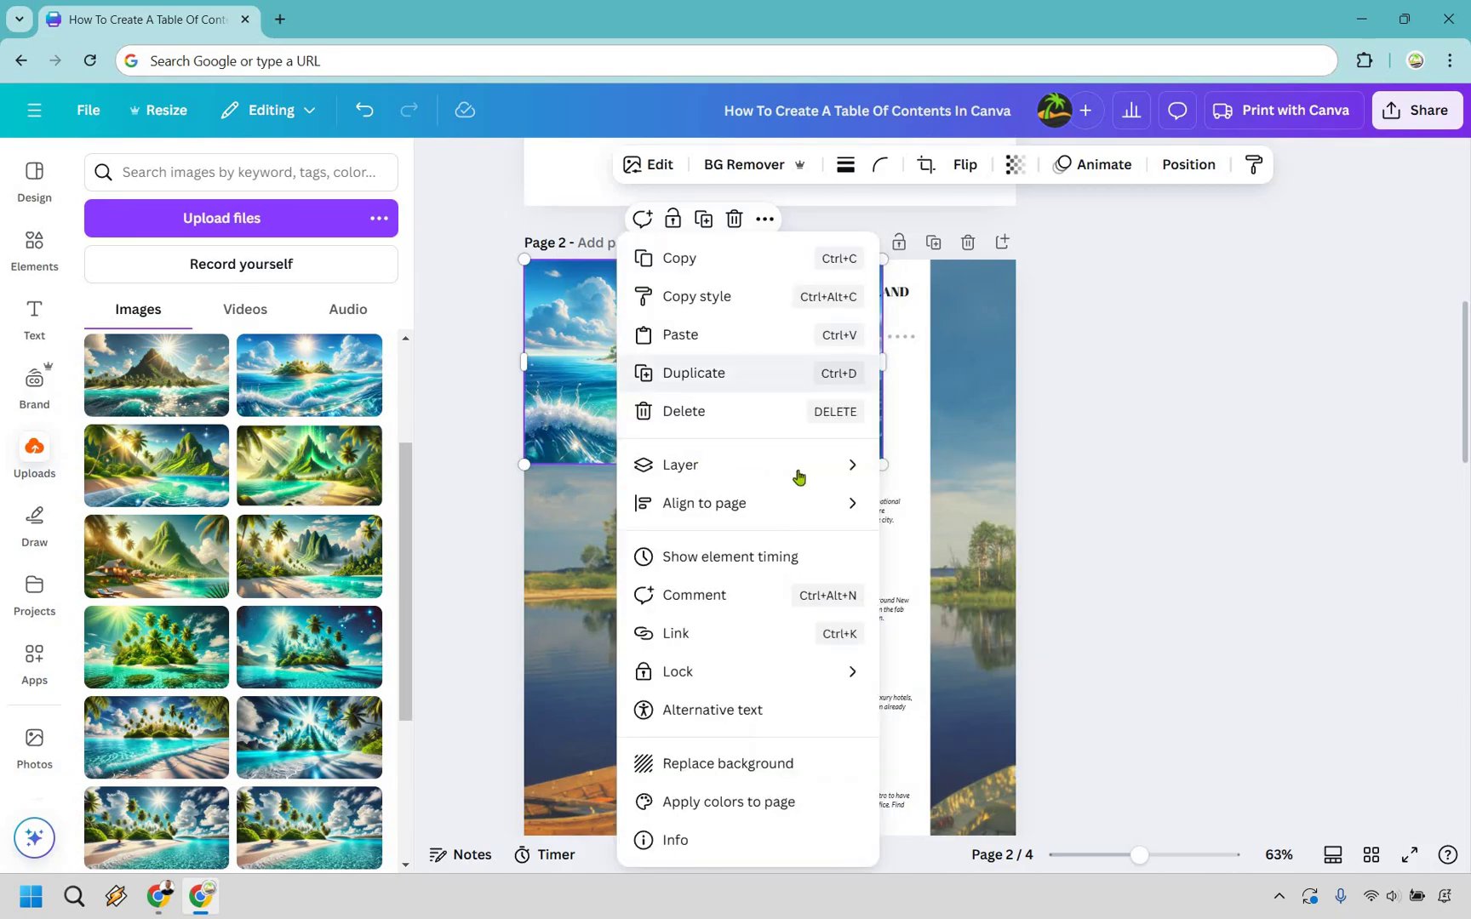
pyautogui.moveTo(795, 470)
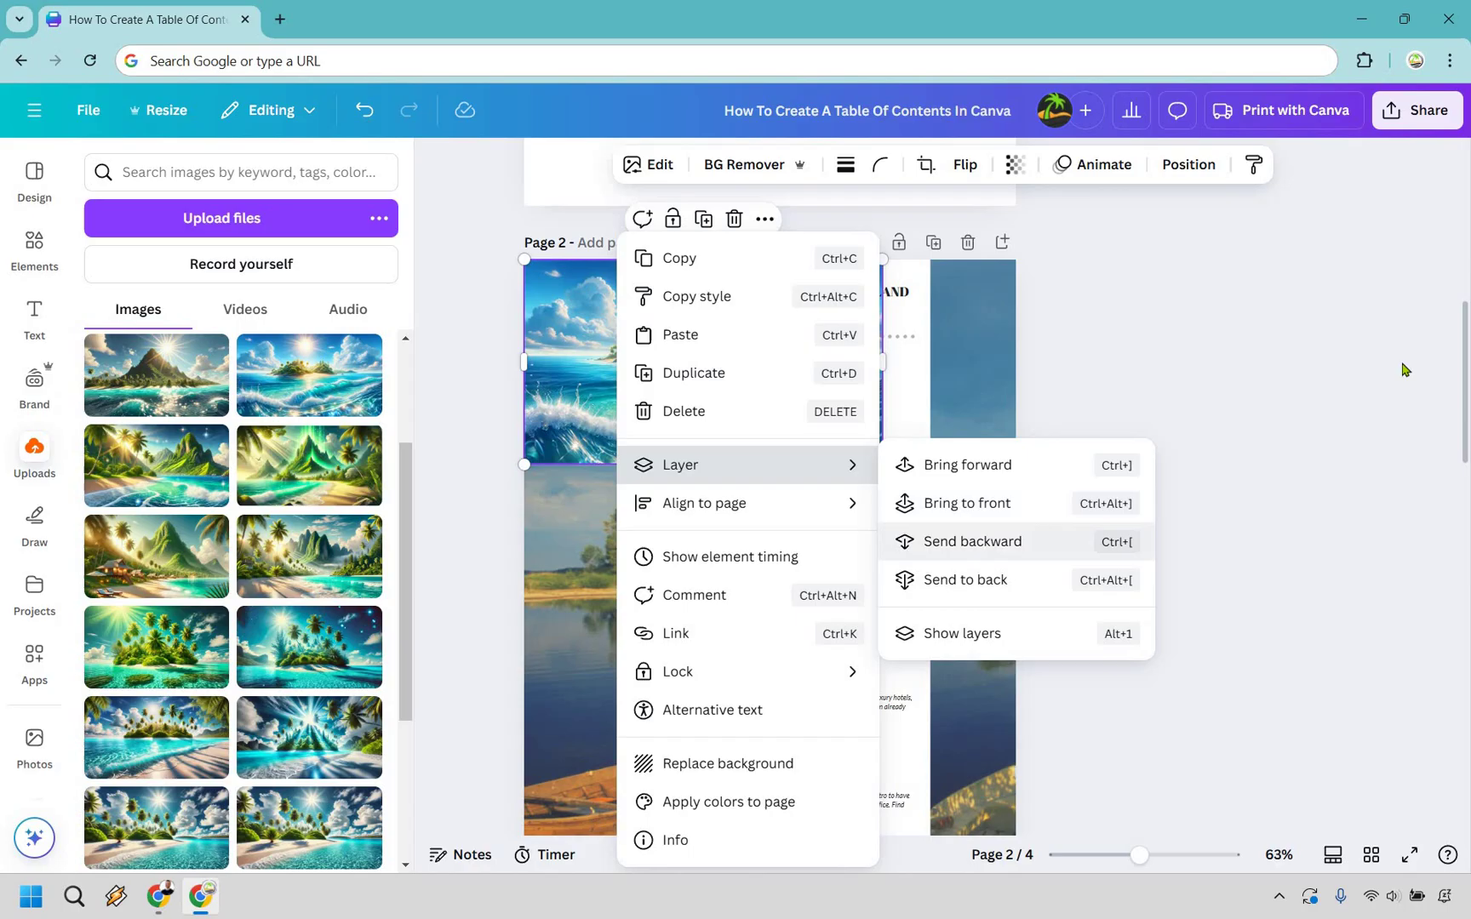
pyautogui.click(945, 541)
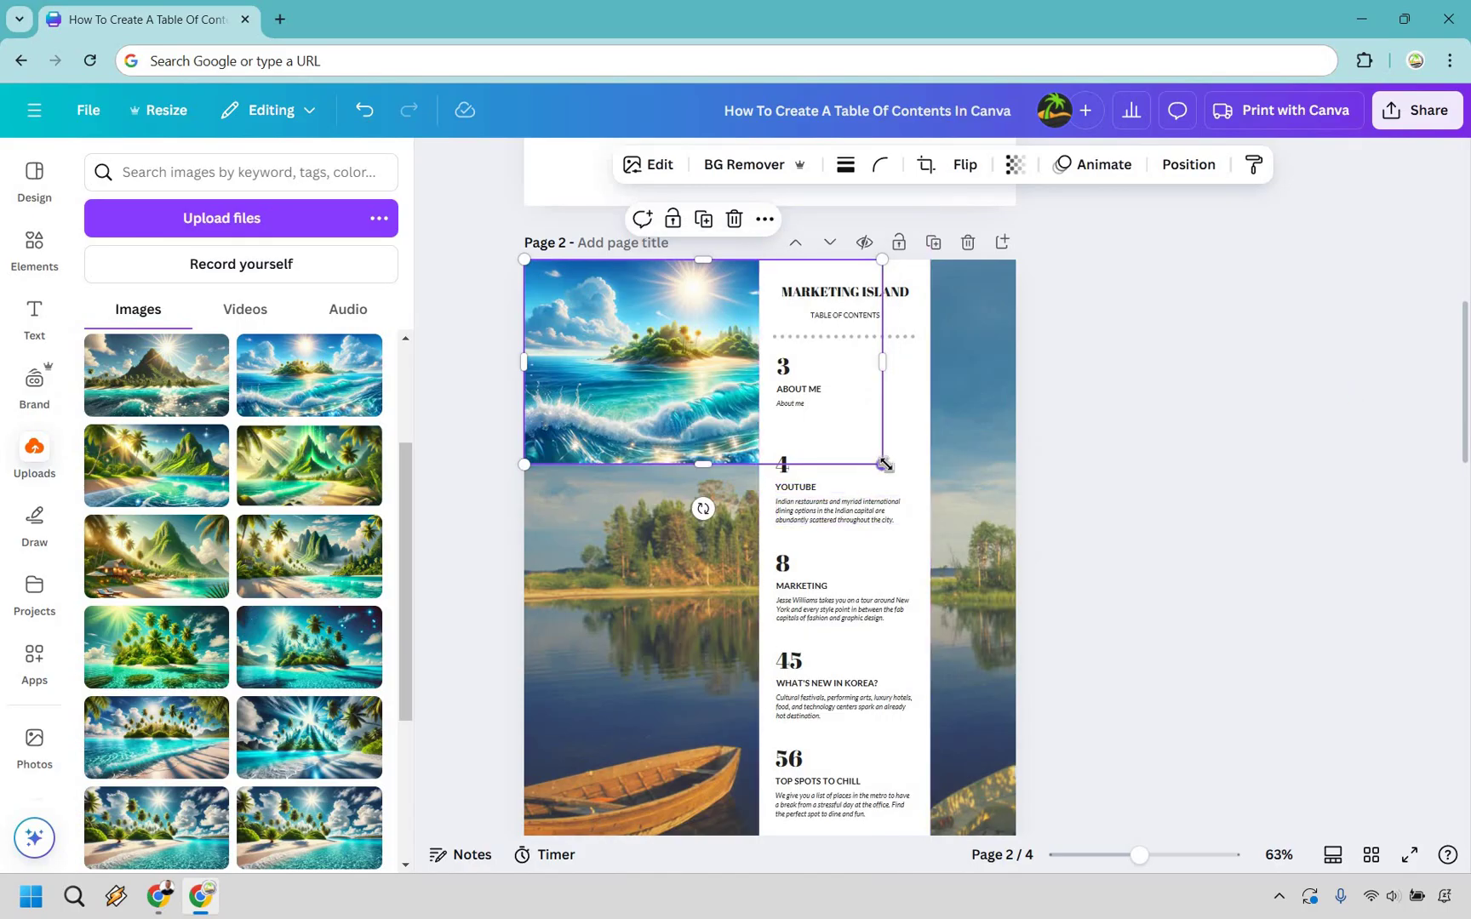
# - Enlarge the island image proportionally until it covers the whole of page 2 as the background
pyautogui.moveTo(884, 465); pyautogui.dragTo(1214, 729)
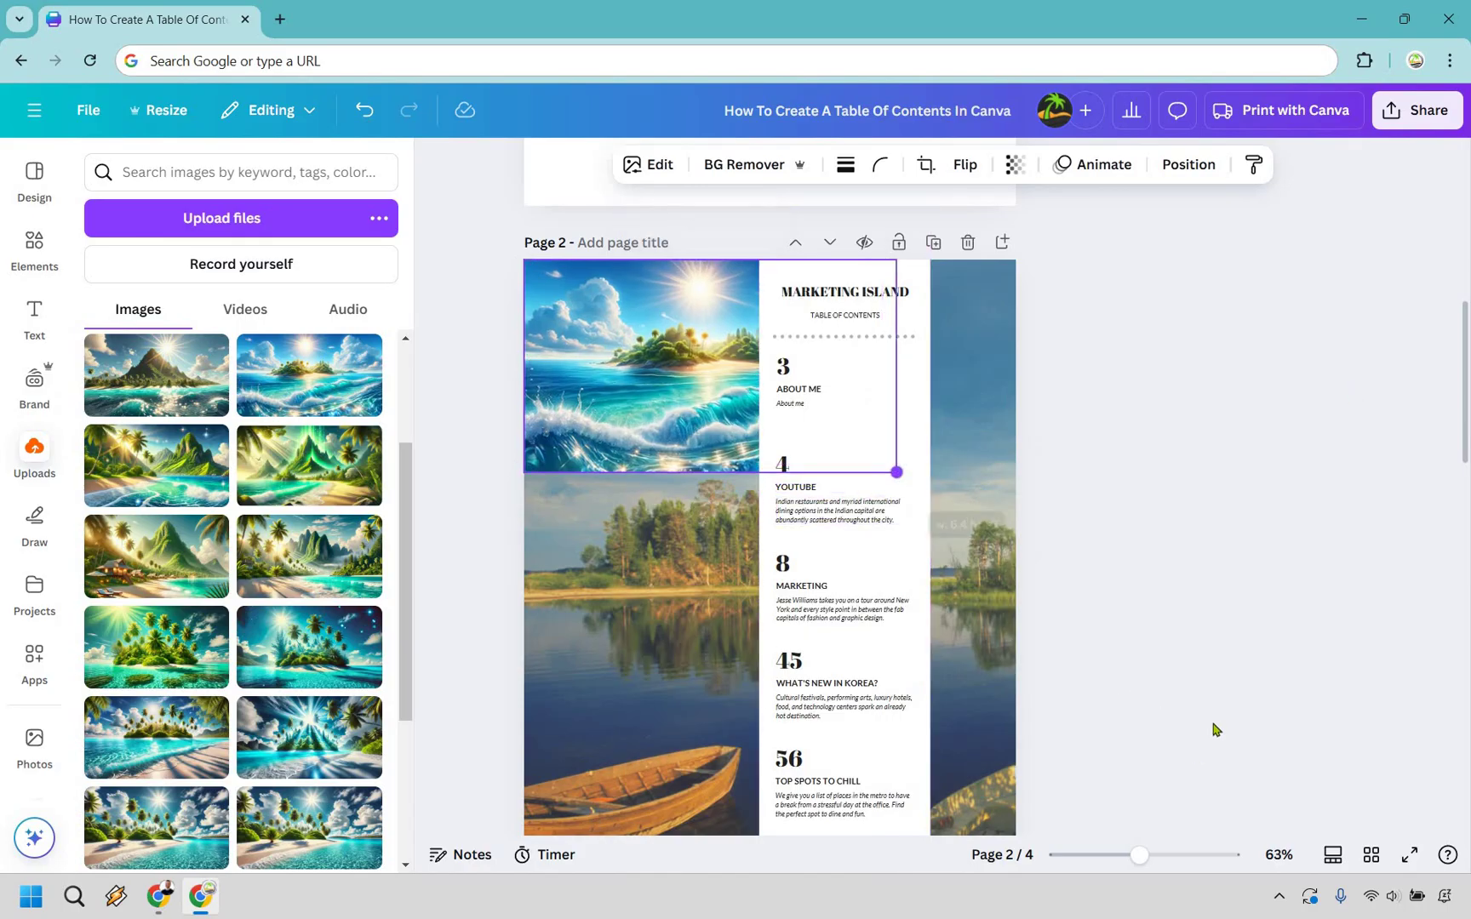
pyautogui.scroll(-1, 1245, 574)
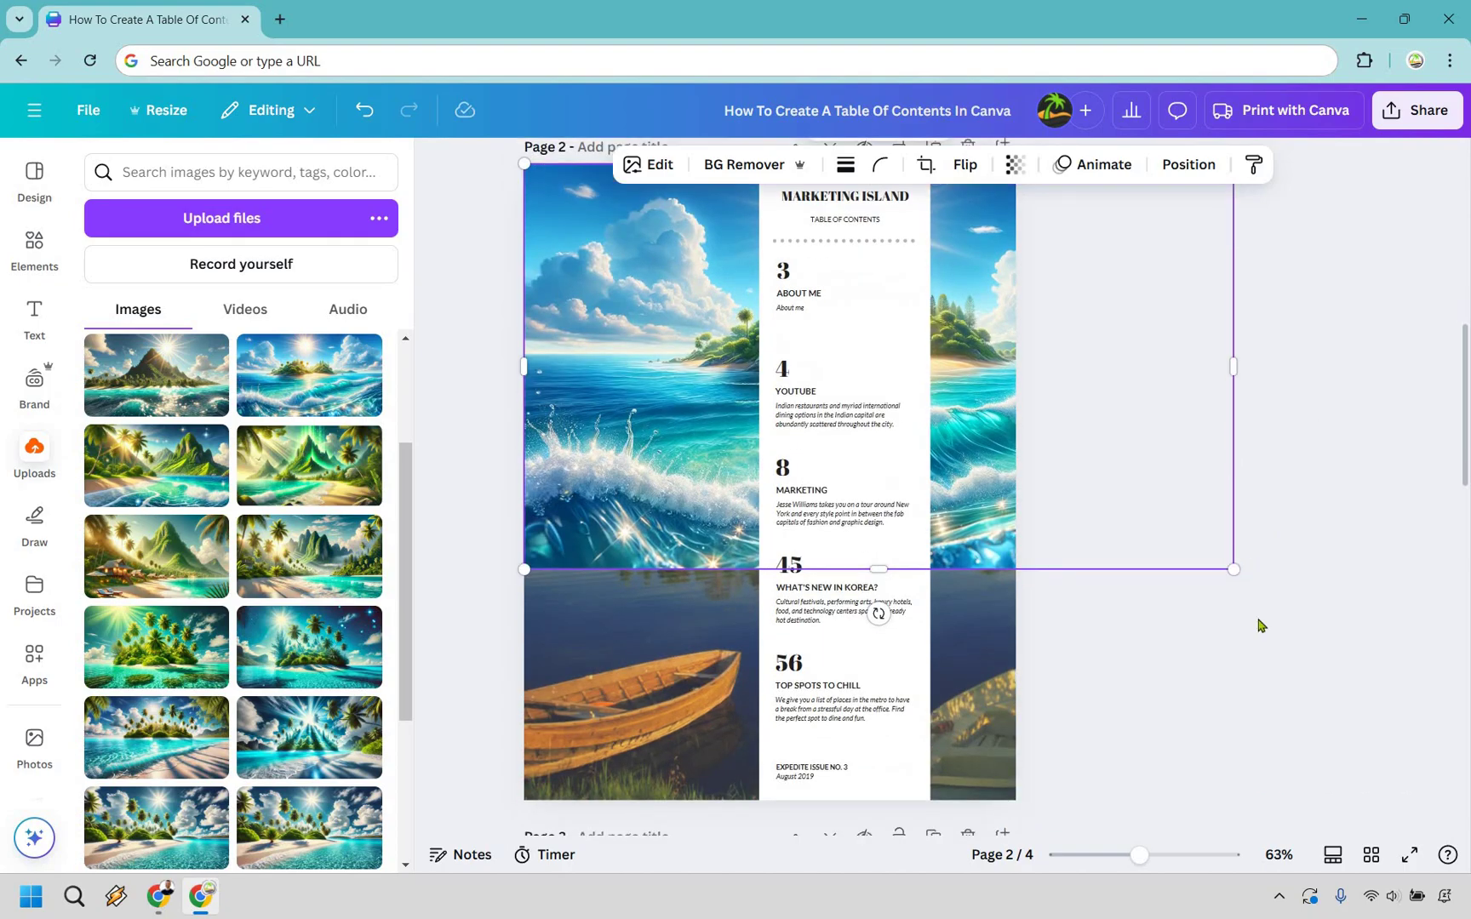
pyautogui.moveTo(1413, 860); pyautogui.dragTo(1460, 885)
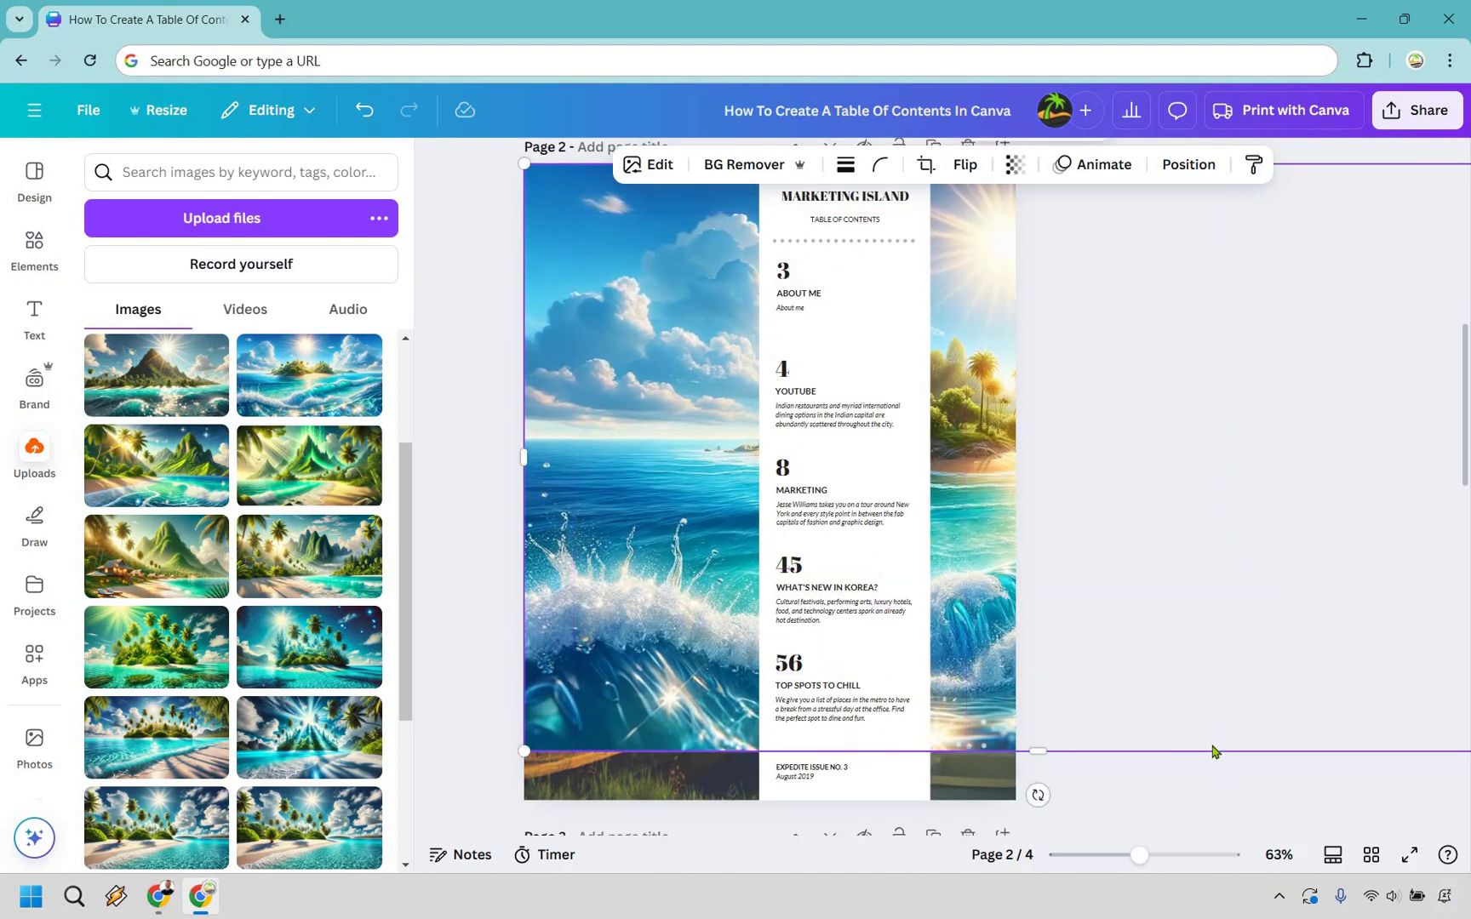
pyautogui.scroll(-1, 546, 683)
pyautogui.moveTo(523, 654); pyautogui.dragTo(427, 749)
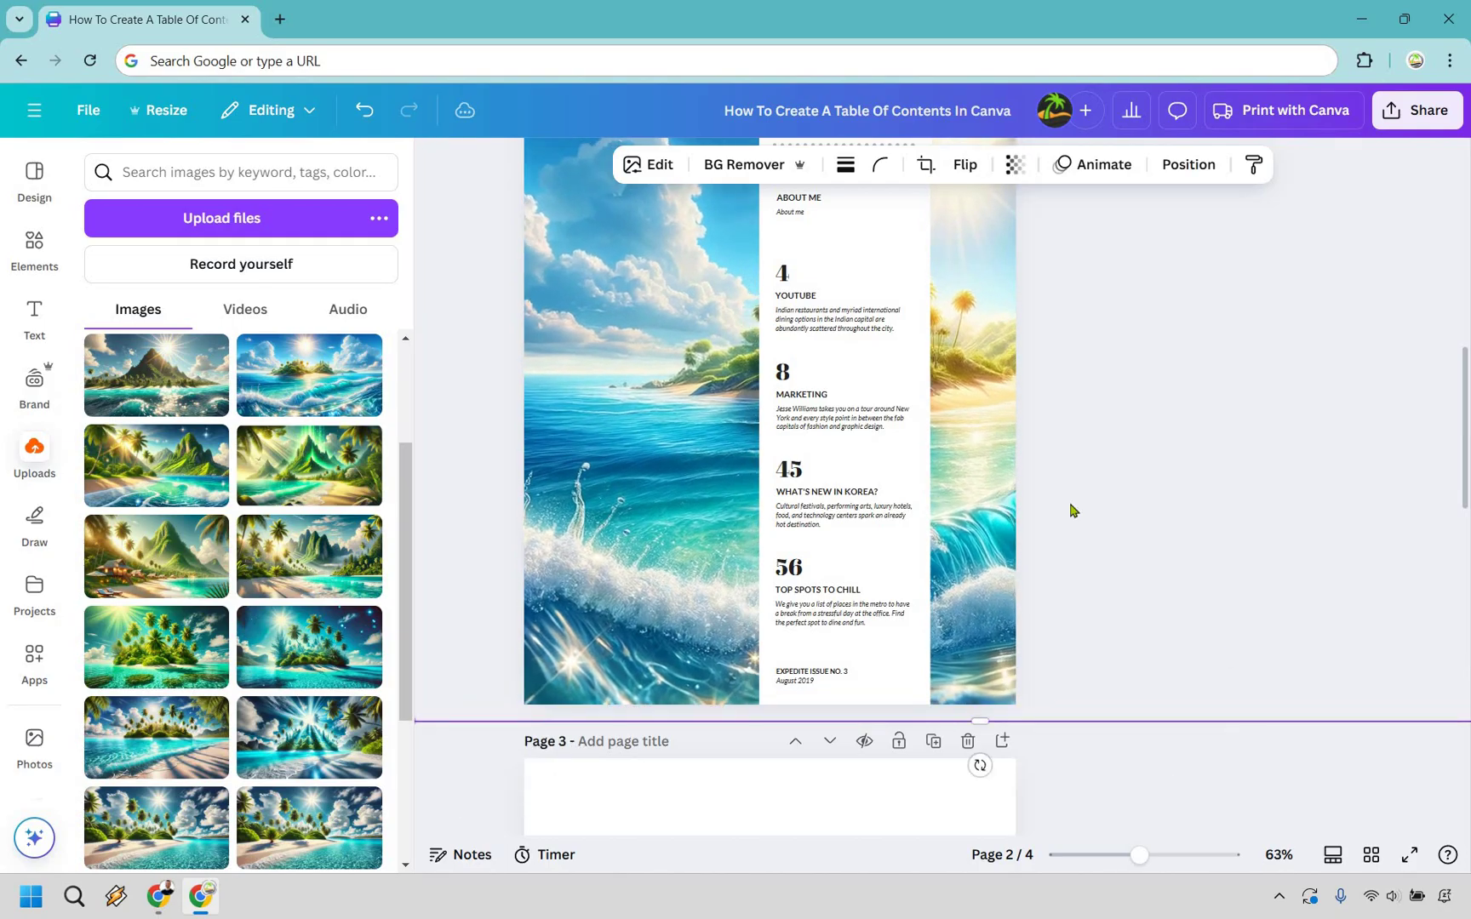
# - Shift the island image left so the sun and palm-covered island fill the wide area beside the contents panel
pyautogui.click(978, 387)
pyautogui.scroll(1, 977, 386)
pyautogui.click(698, 406)
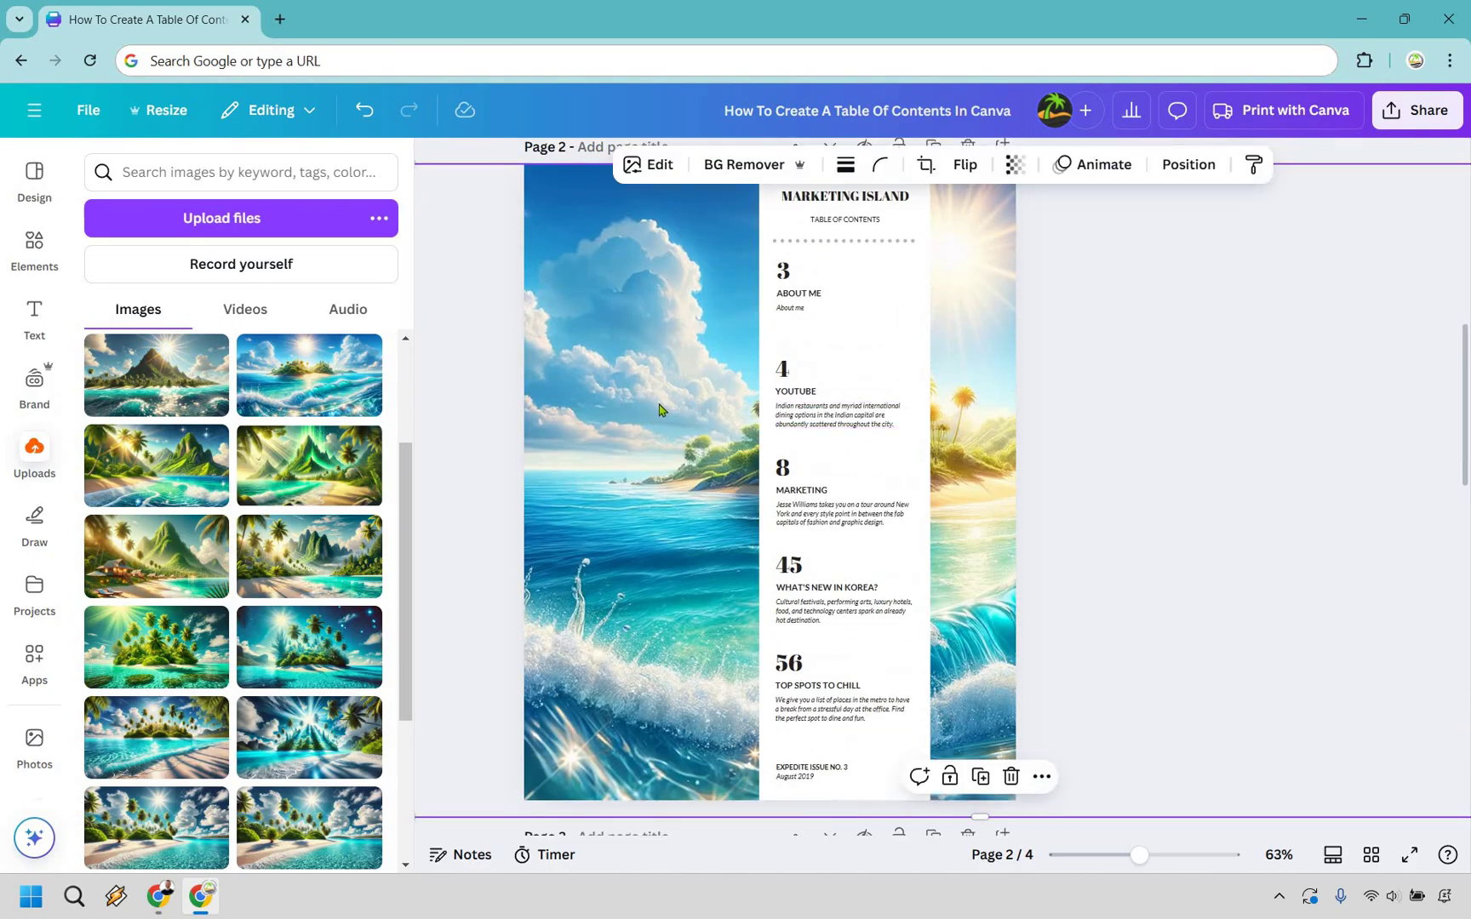
pyautogui.moveTo(660, 410); pyautogui.dragTo(374, 407)
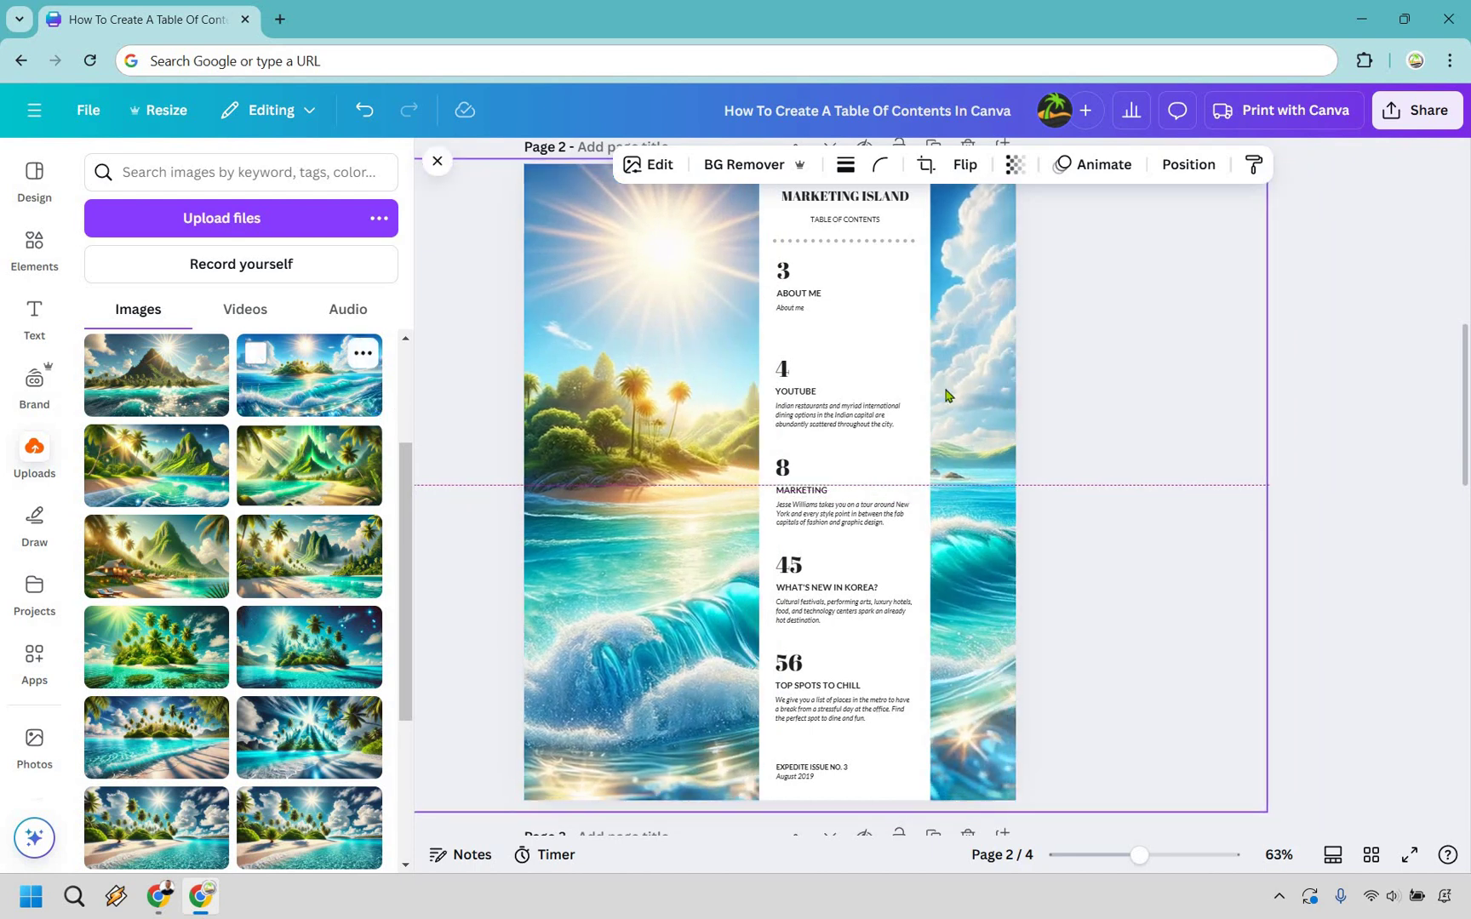
pyautogui.click(1415, 332)
pyautogui.scroll(2, 1415, 332)
pyautogui.scroll(-1, 1412, 347)
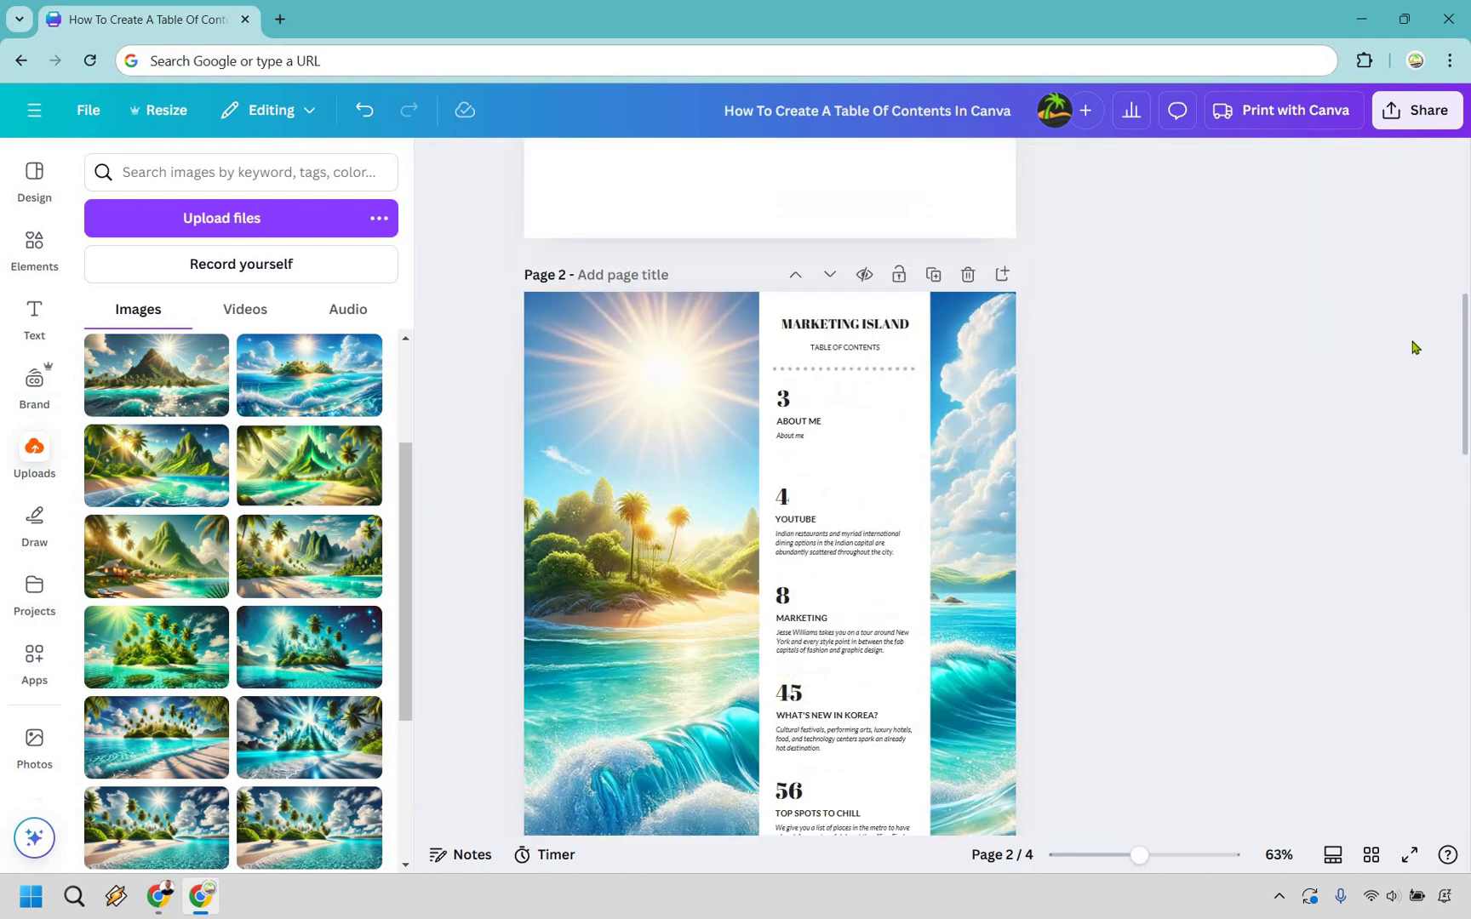
pyautogui.scroll(-1, 1413, 347)
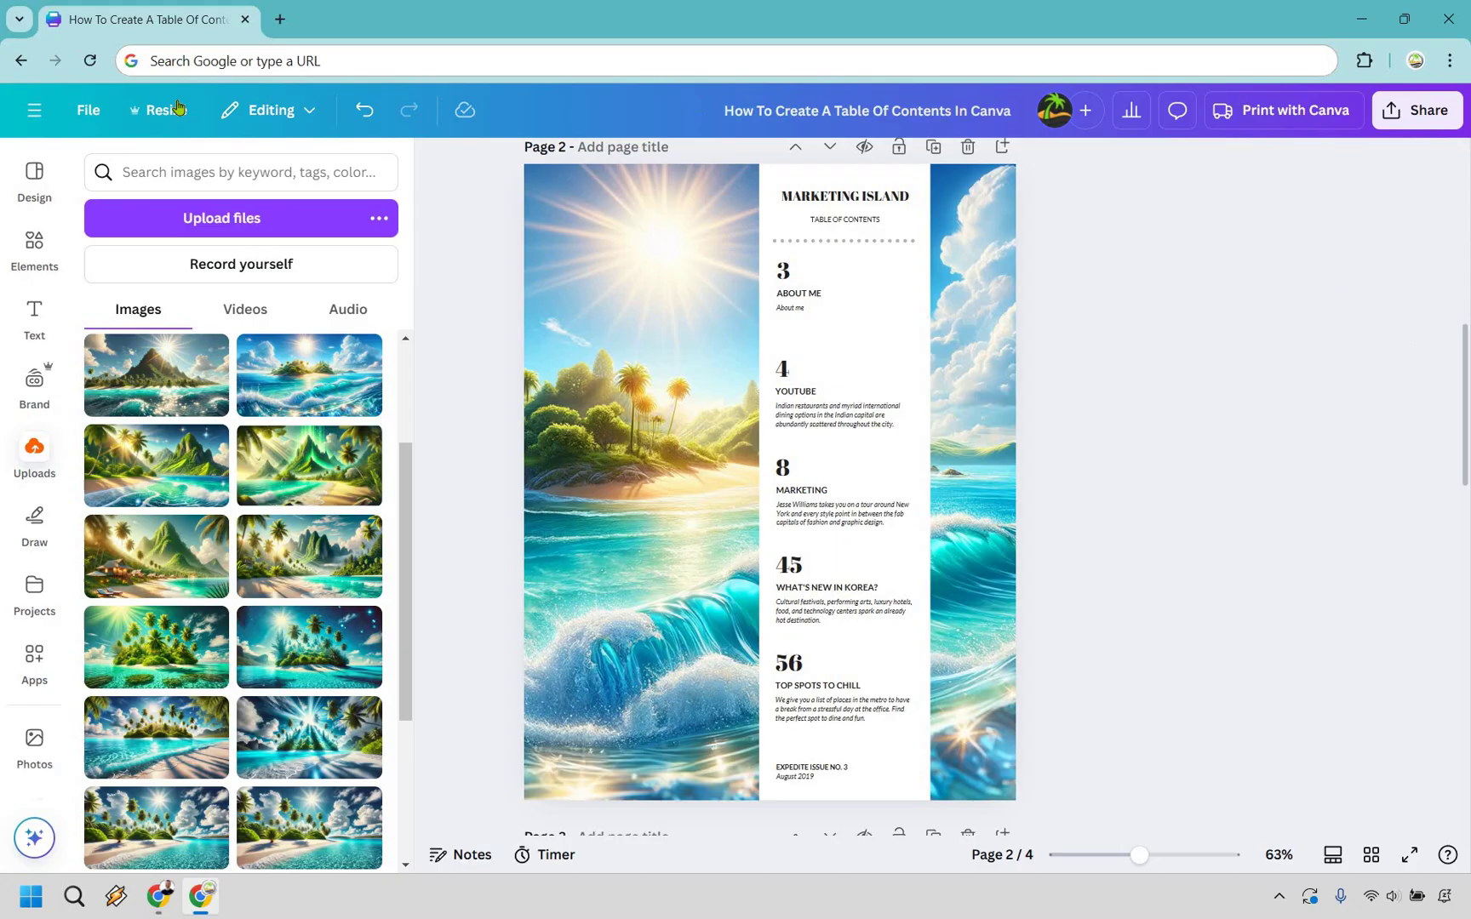
# - Return to the template library and browse the other table of contents designs
pyautogui.click(38, 172)
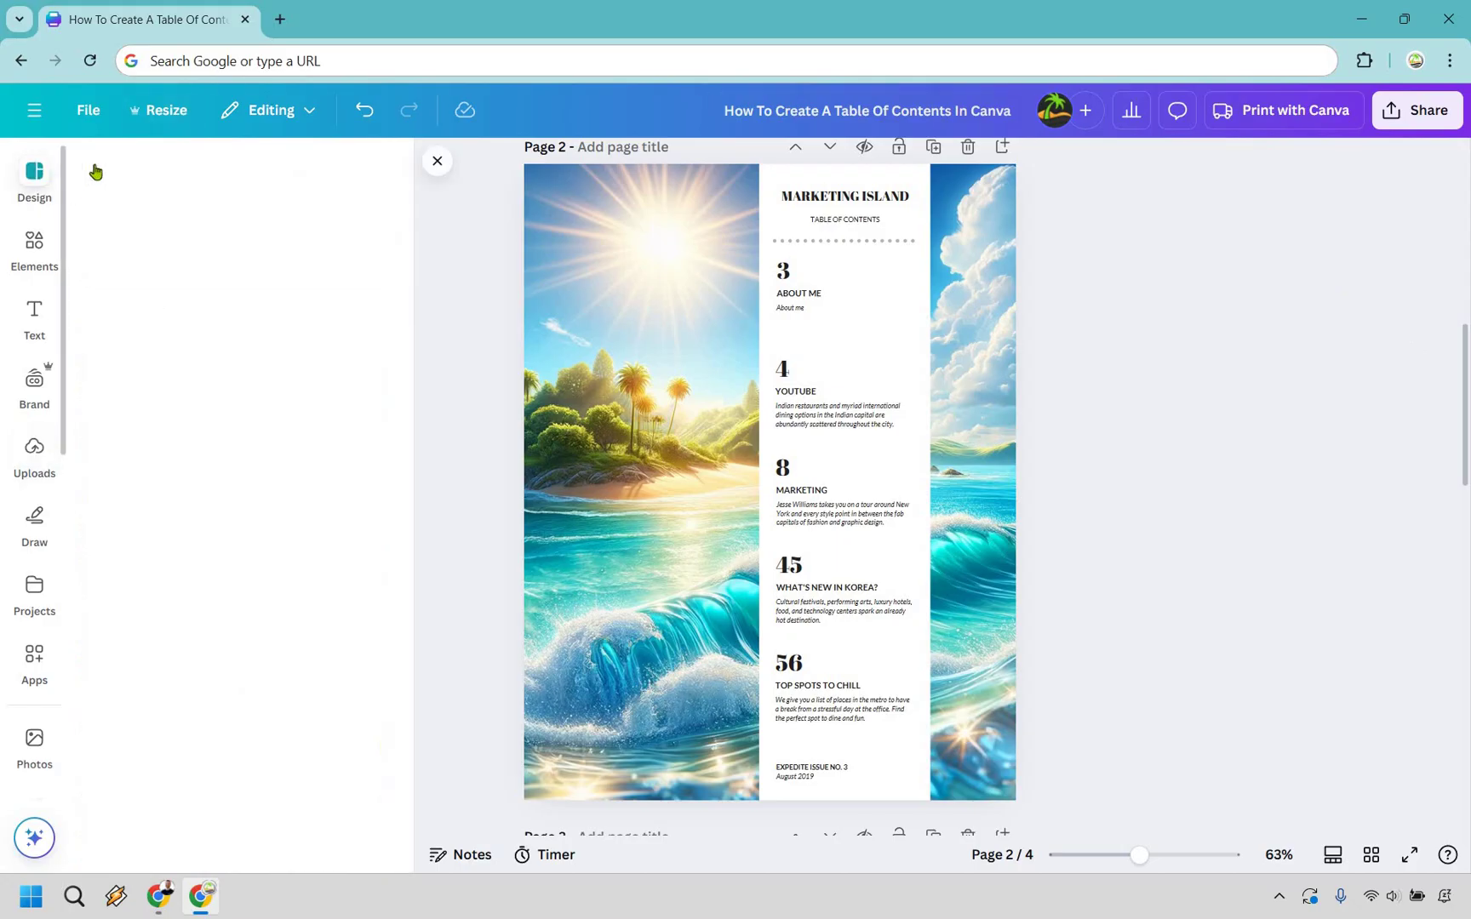
pyautogui.click(94, 163)
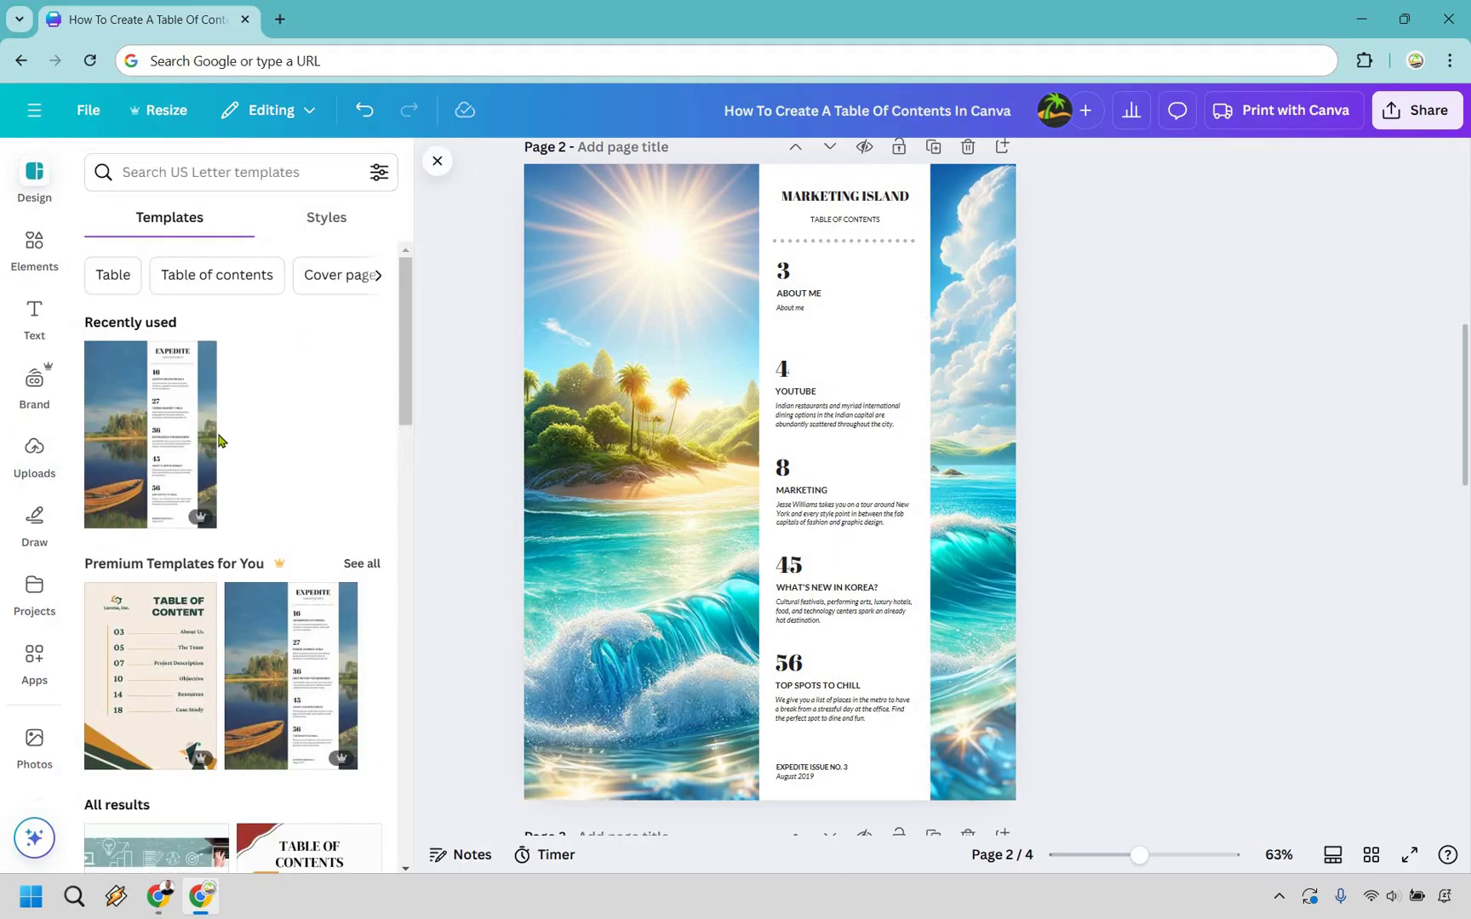
pyautogui.scroll(-5, 219, 440)
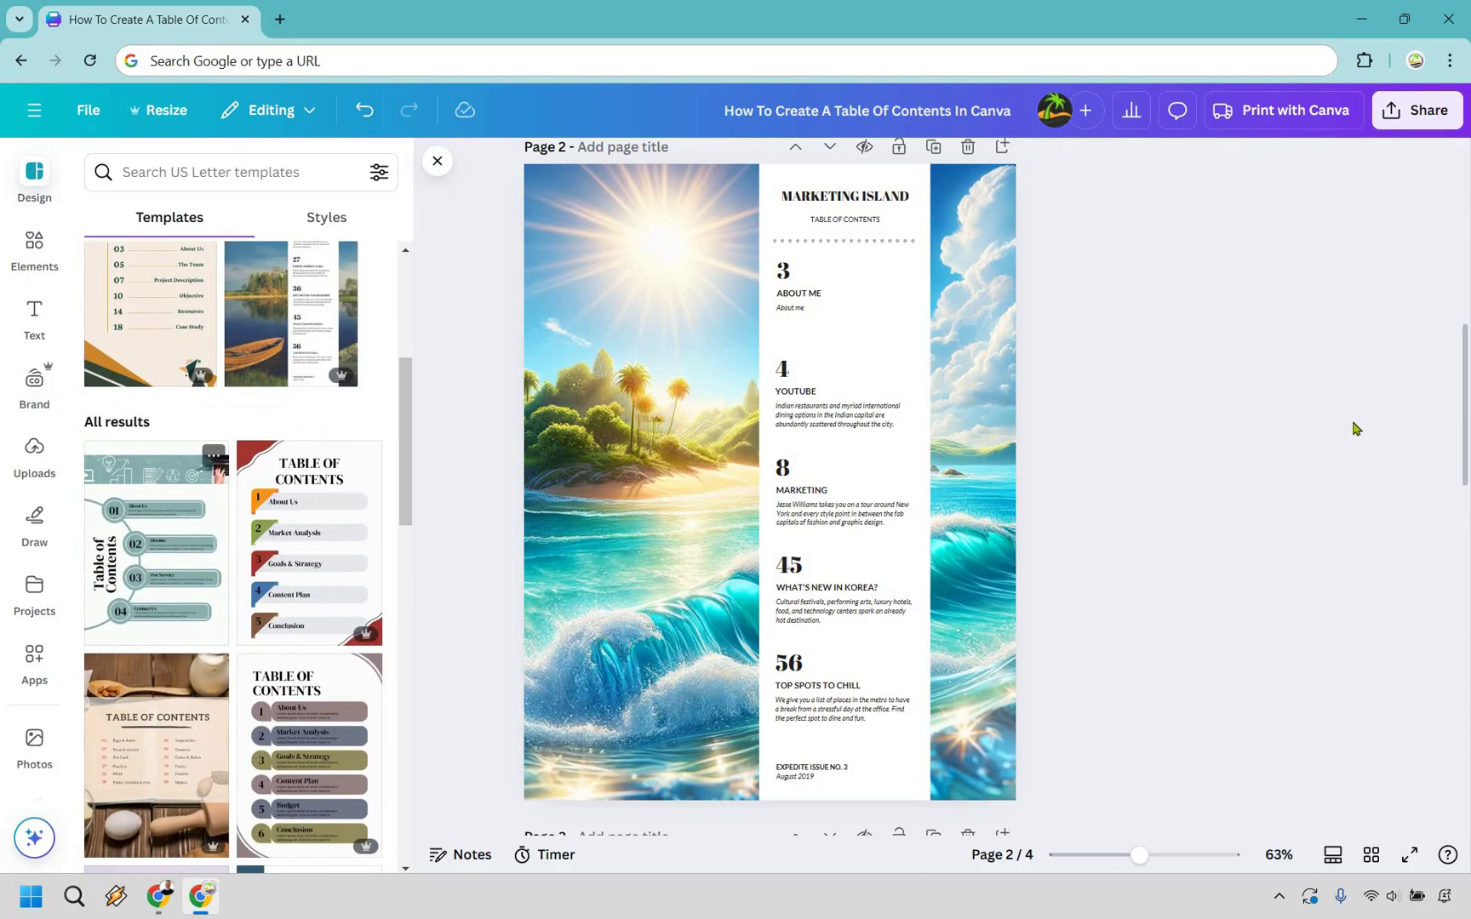
# - Review the table of contents page together with the blank pages before and after it
pyautogui.scroll(7, 1272, 402)
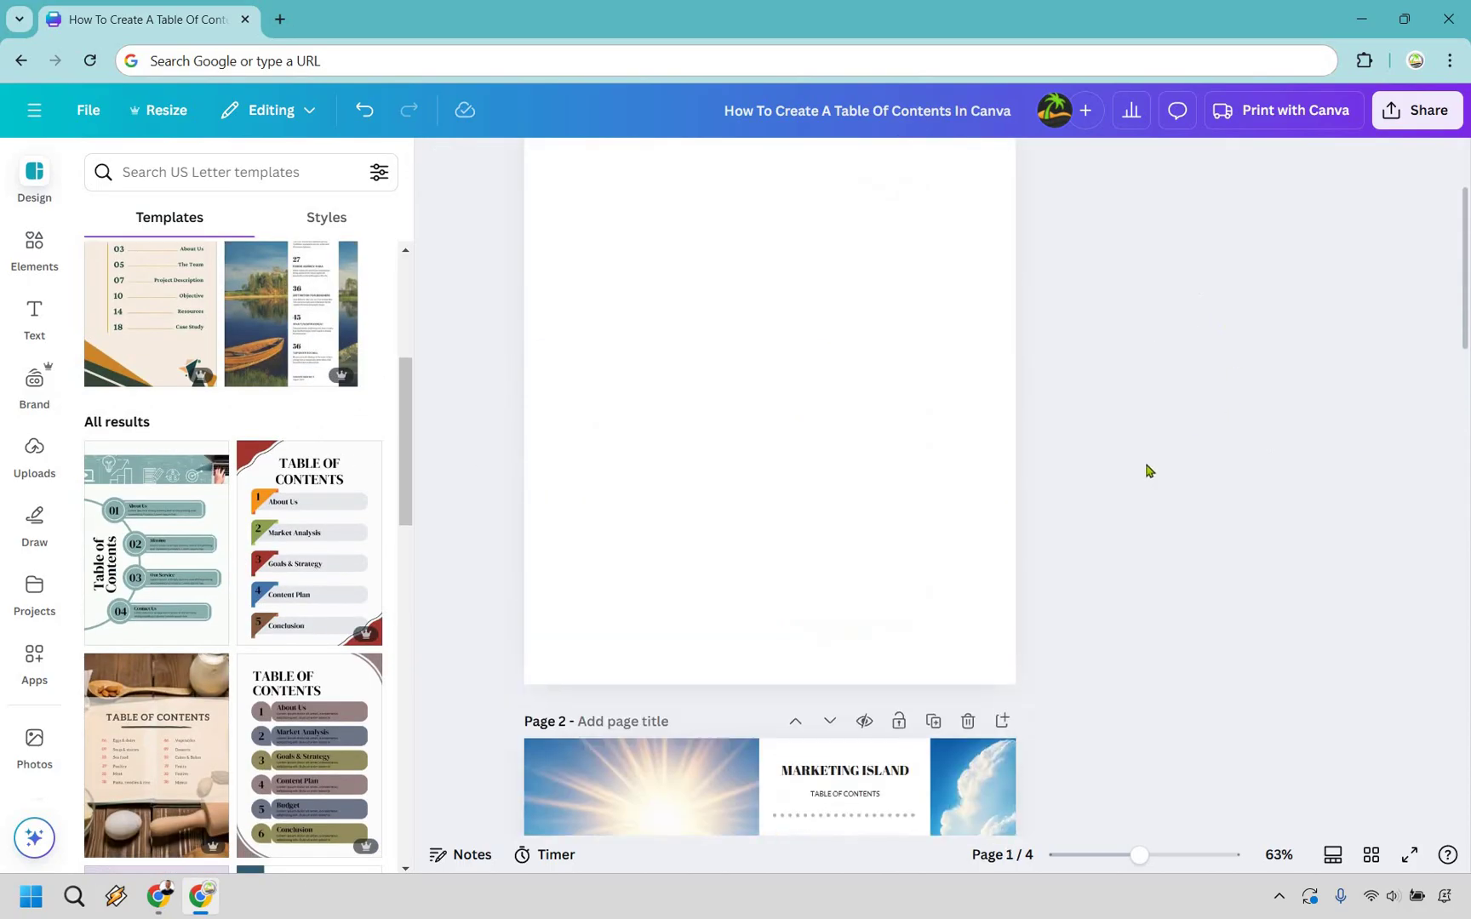
pyautogui.scroll(-5, 1150, 471)
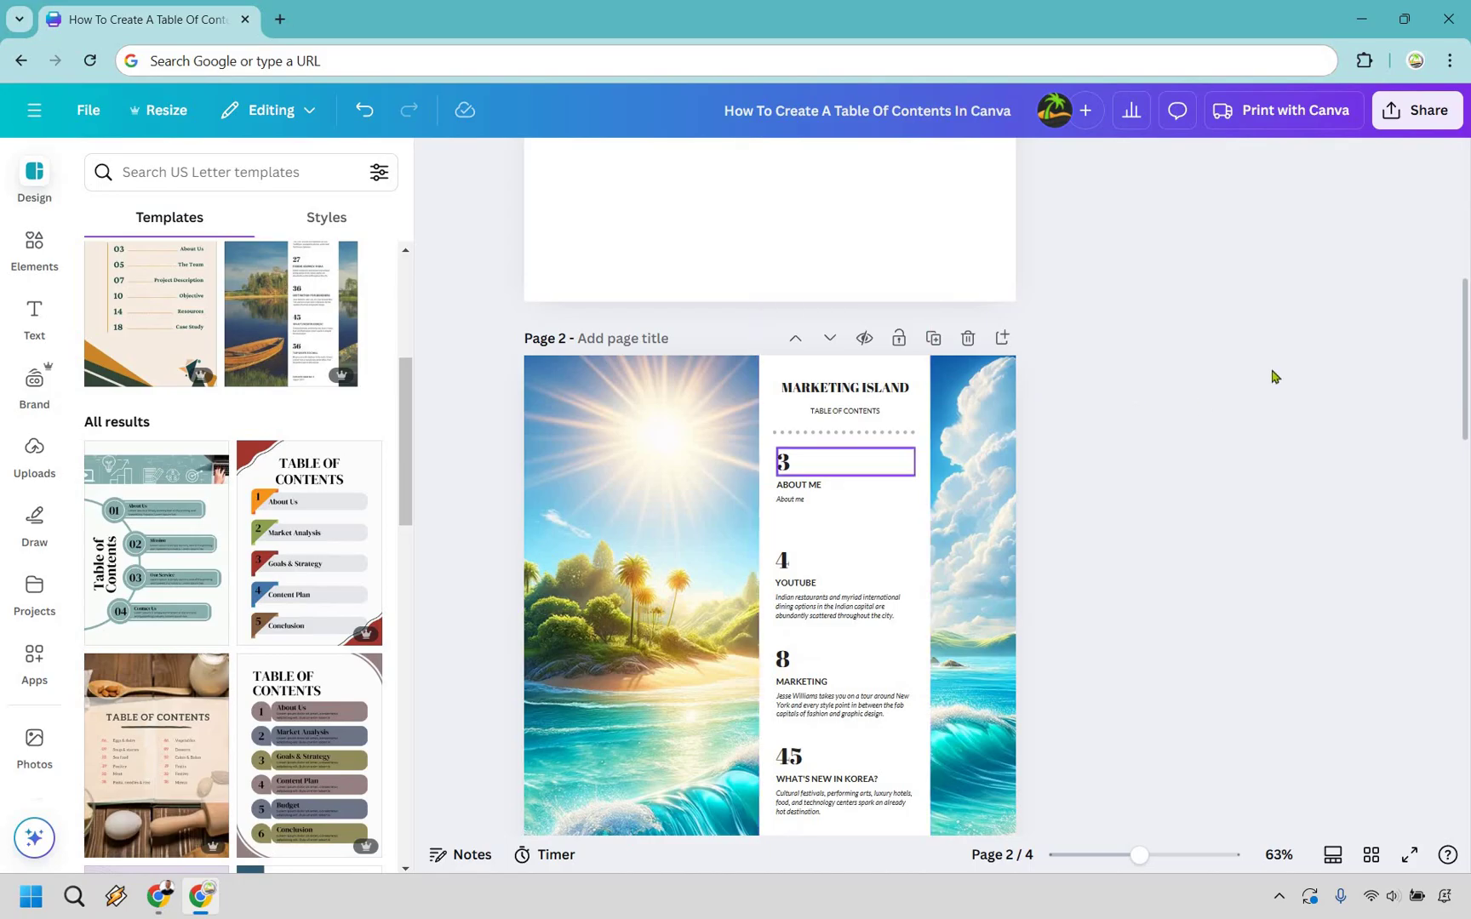
pyautogui.scroll(1, 1328, 357)
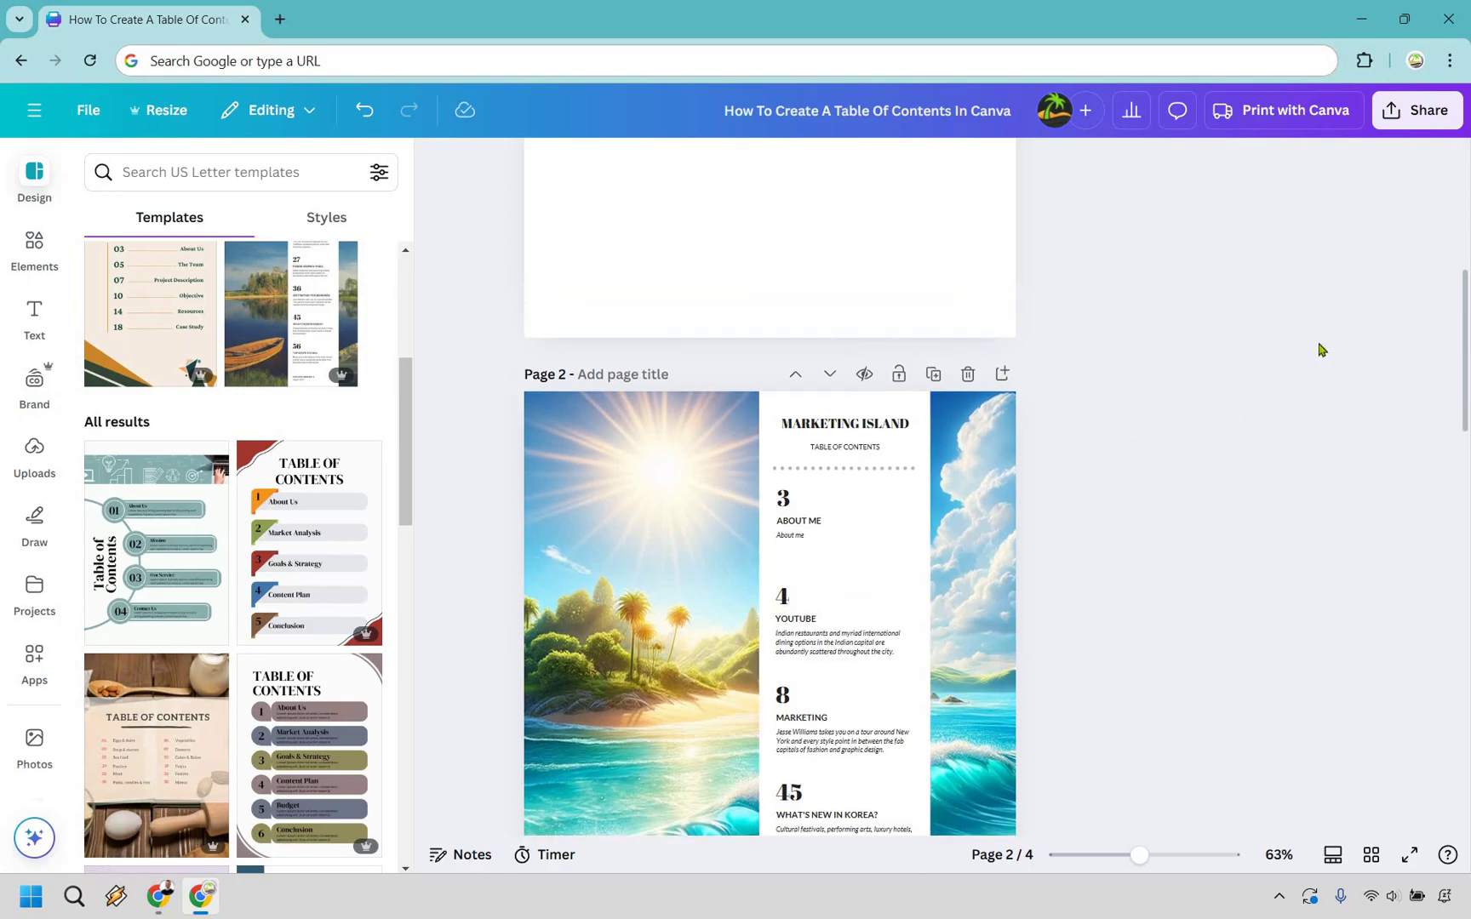
pyautogui.scroll(-5, 1175, 357)
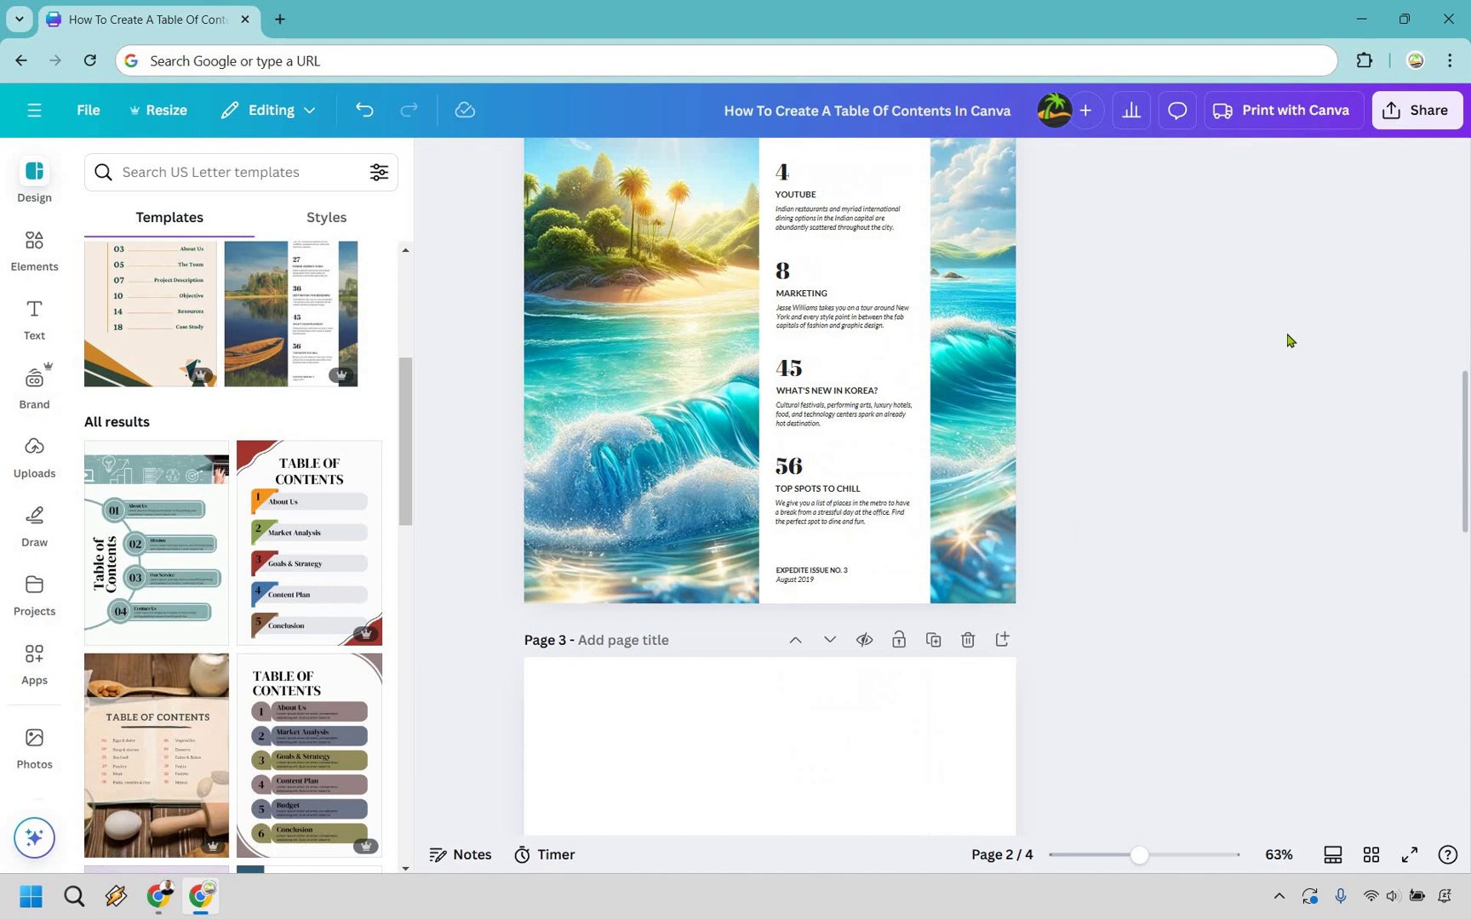
pyautogui.scroll(2, 1288, 383)
pyautogui.scroll(1, 1280, 428)
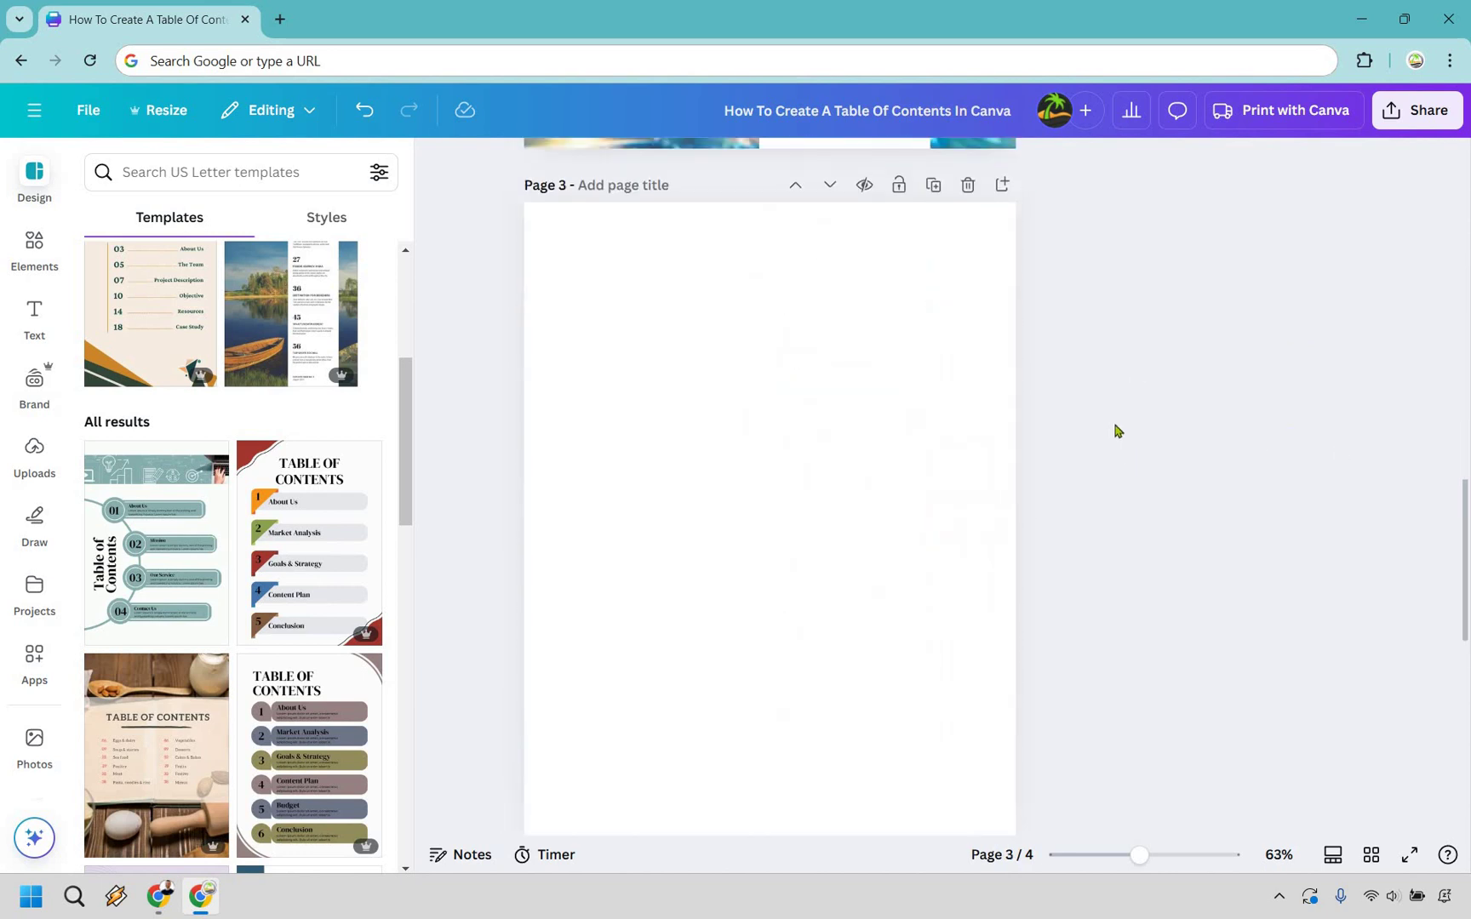
pyautogui.scroll(-1, 1123, 422)
pyautogui.scroll(1, 1162, 398)
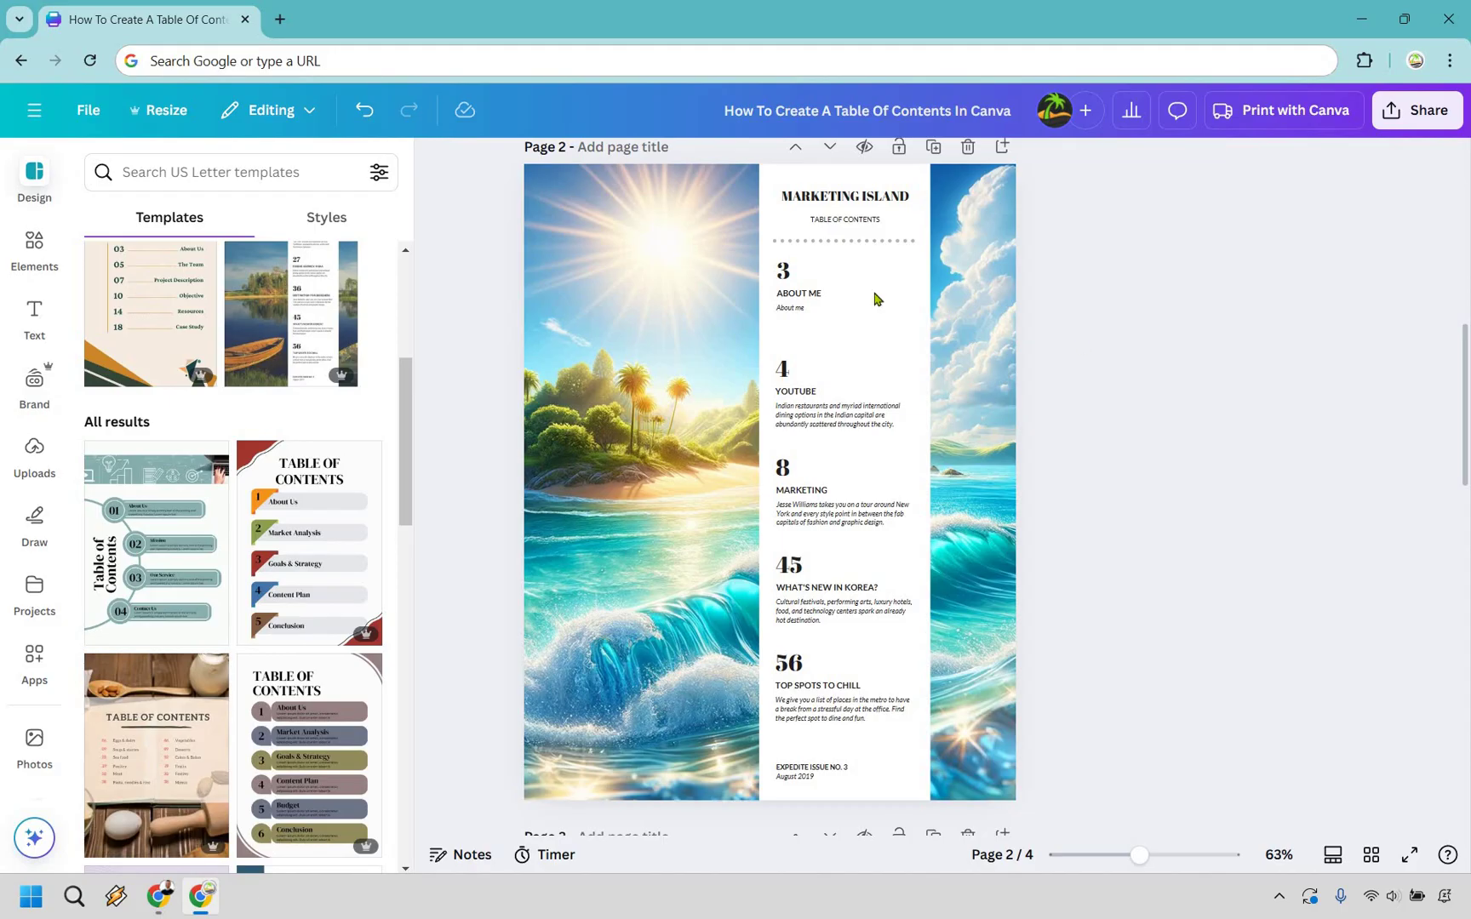
pyautogui.click(1308, 466)
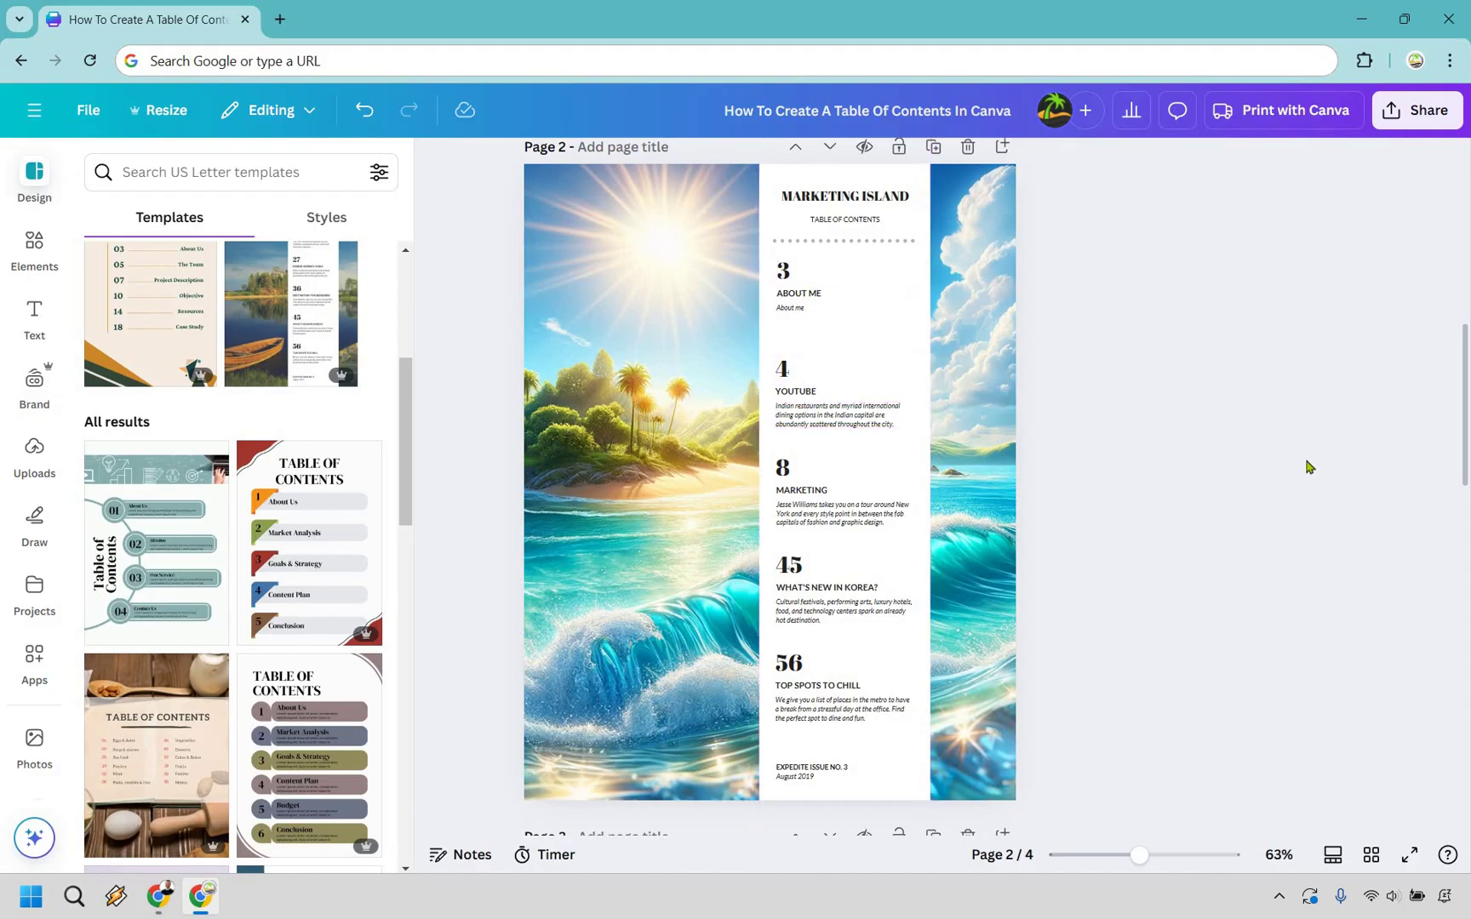